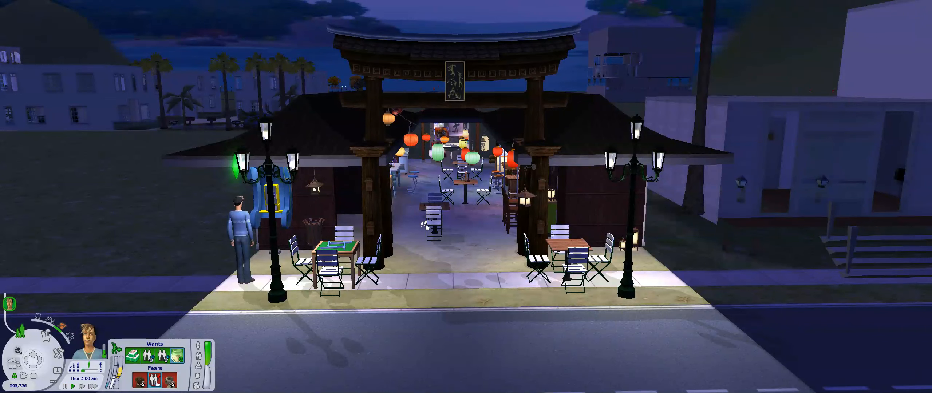
Explore the night market from the street inward, hiding the roofs to examine the food stall with the hanging pans.
scroll(426, 231, "up", 3)
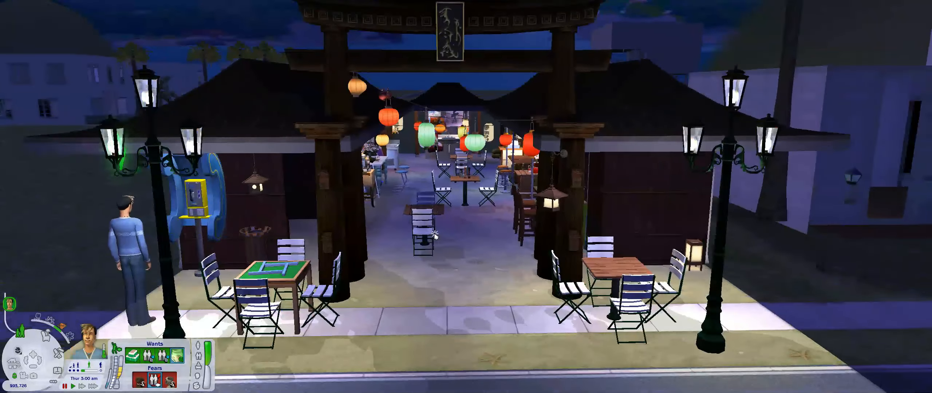
scroll(435, 237, "up", 4)
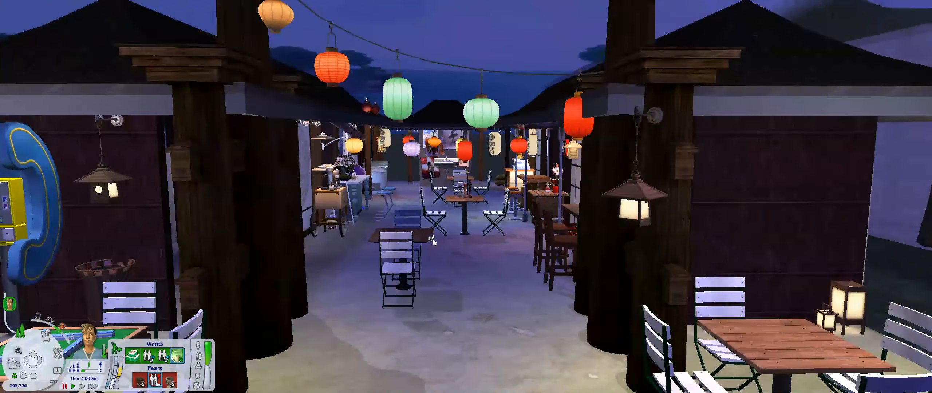
scroll(432, 241, "up", 1)
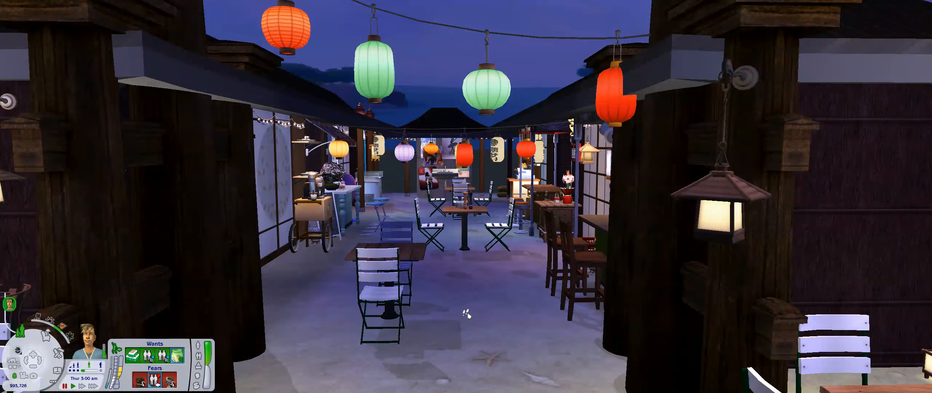
scroll(466, 320, "up", 2)
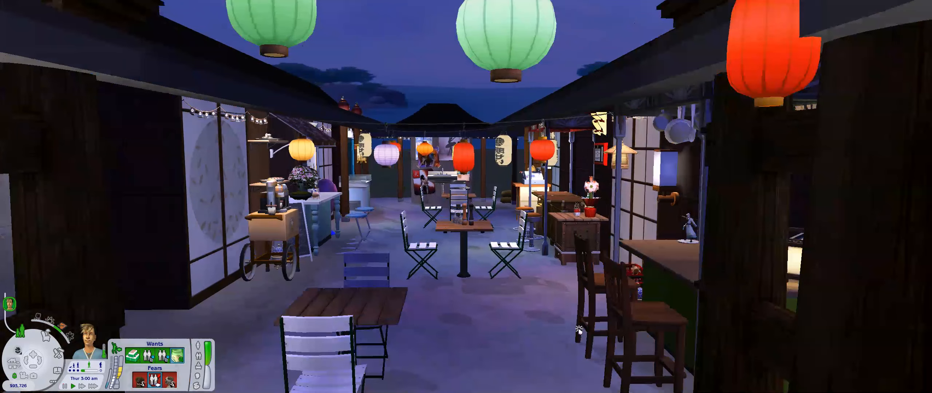
left_click(13, 366)
mouse_move(578, 305)
left_mouse_down()
mouse_move(559, 308)
mouse_move(574, 304)
left_mouse_up()
scroll(595, 300, "up", 3)
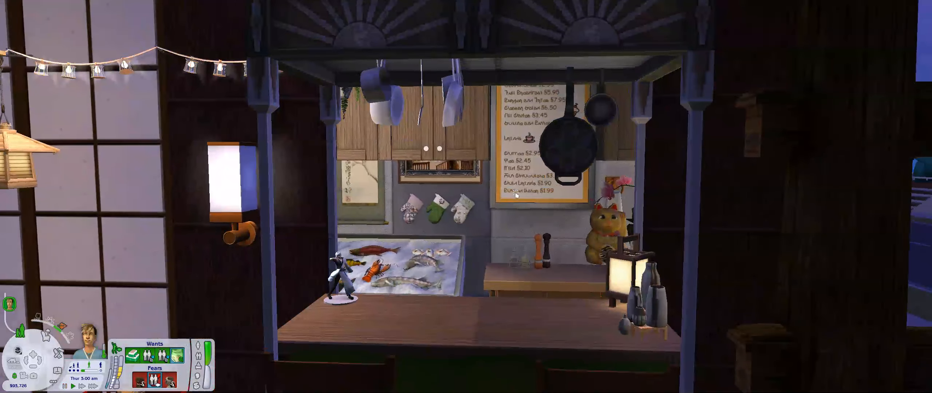
scroll(533, 204, "up", 1)
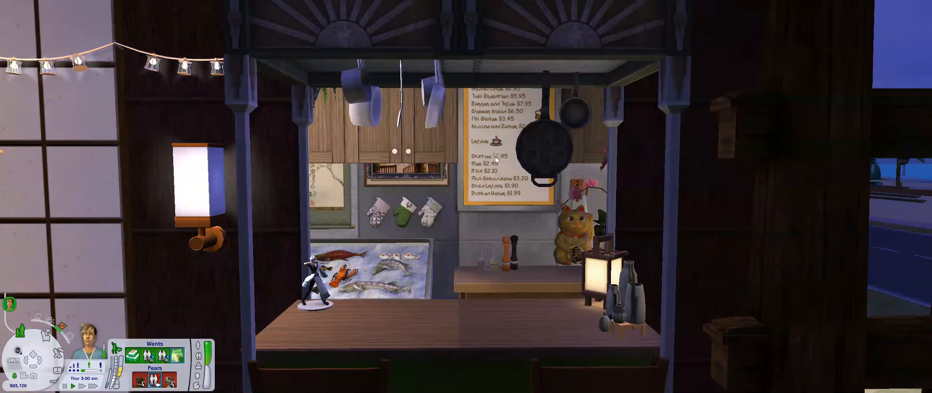
Check the snack and drink options on the menu board of the stall with the hanging pans, without ordering.
left_click(498, 155)
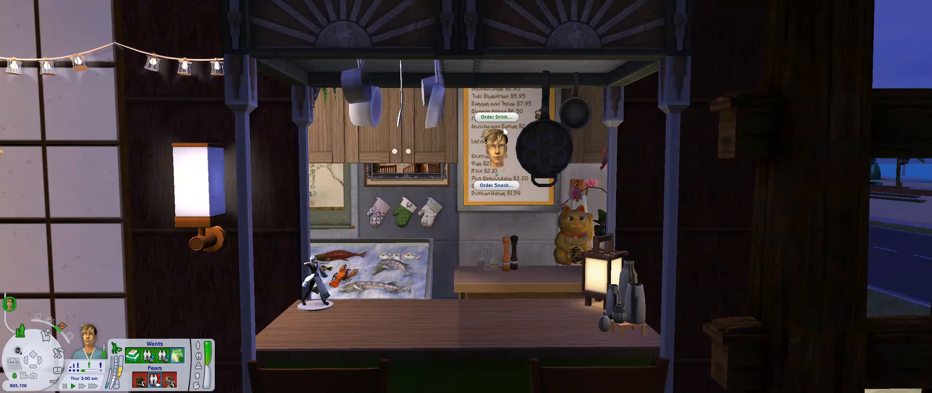
mouse_move(499, 184)
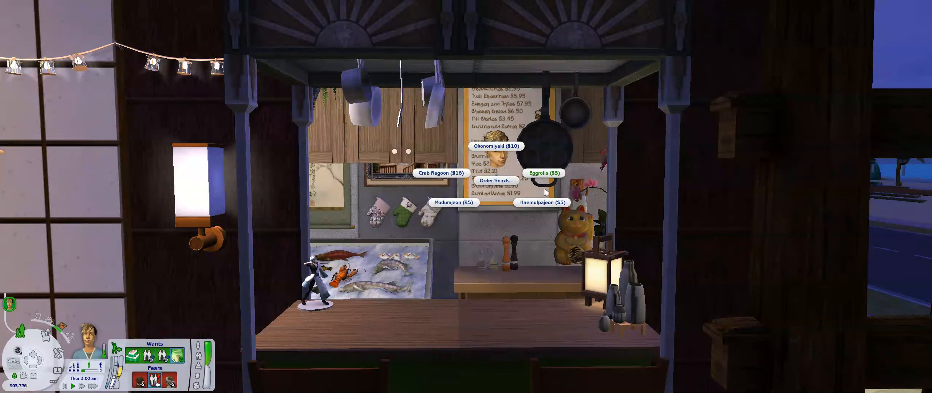
left_click(495, 181)
left_click(495, 182)
mouse_move(496, 98)
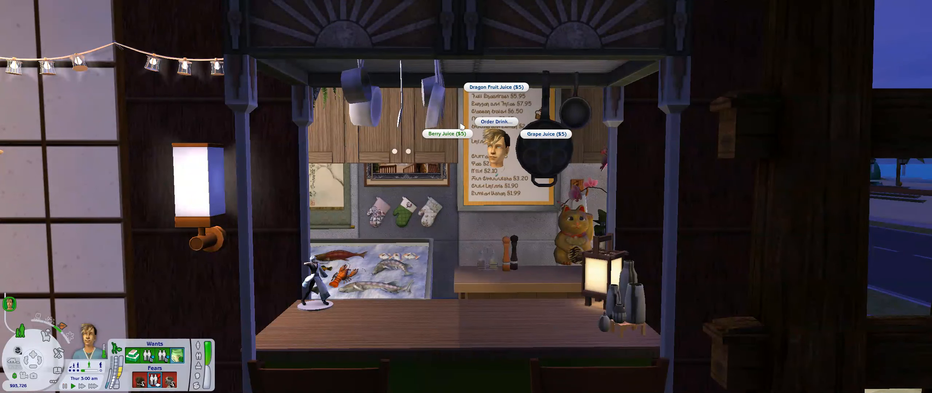
left_click(502, 124)
left_click(502, 147)
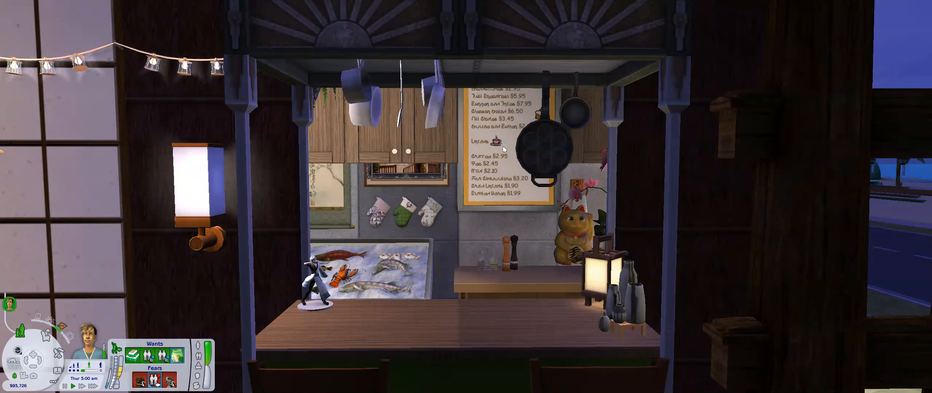
Check the snack and drink options on the menu board of the stall with the red canopy, without ordering.
scroll(510, 154, "down", 3)
key("a")
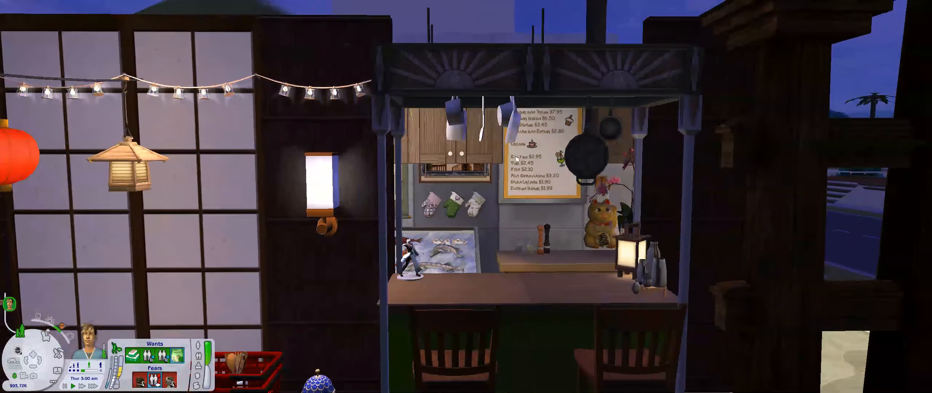
key("a")
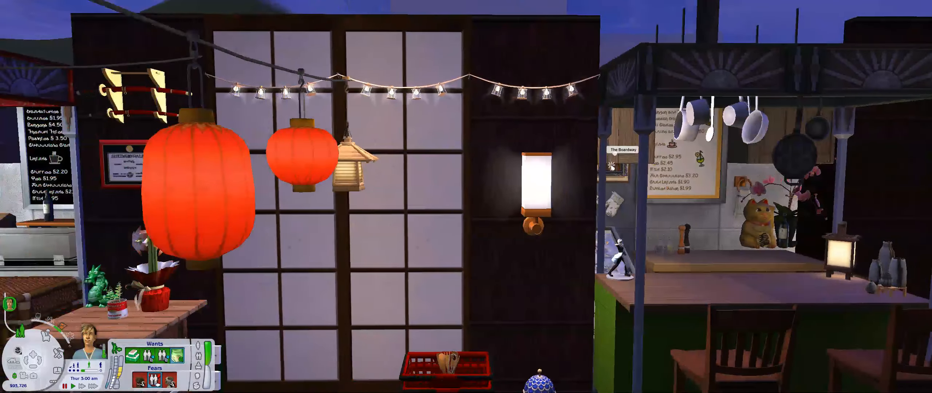
key("a")
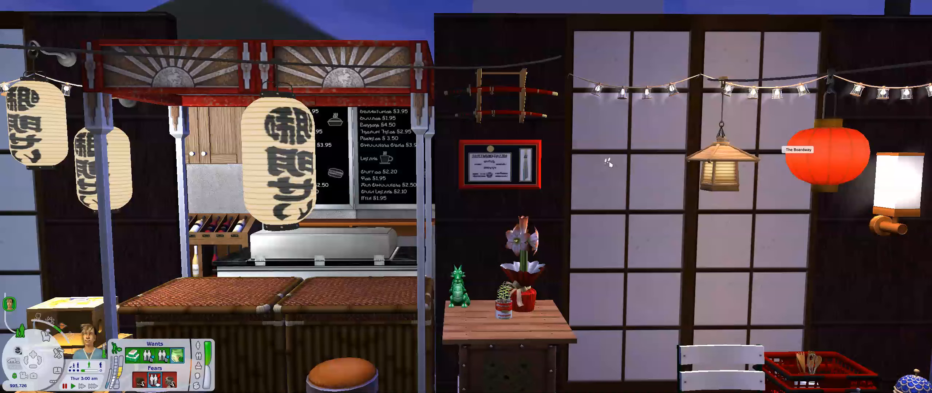
scroll(453, 174, "up", 3)
key("d")
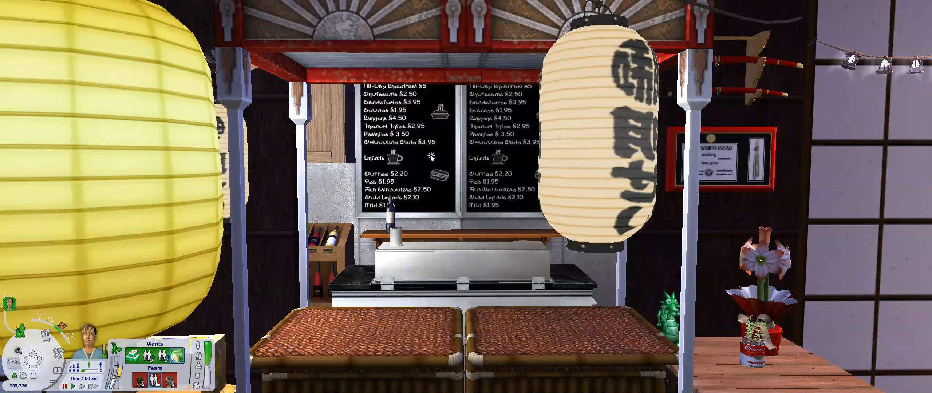
left_click(413, 159)
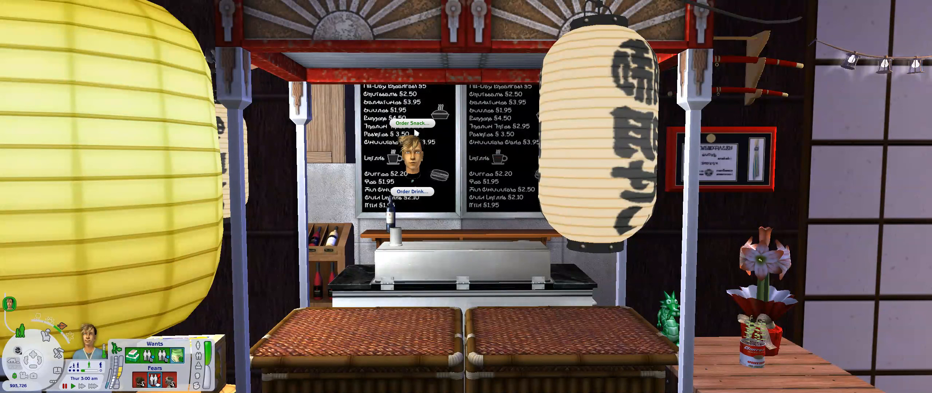
mouse_move(413, 129)
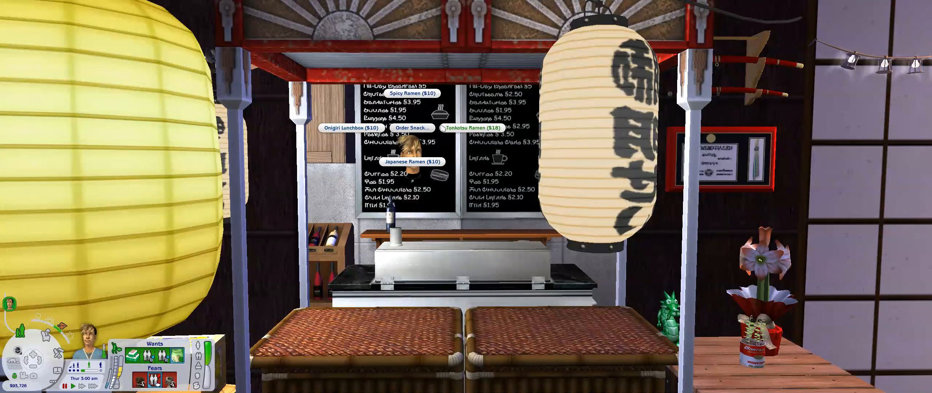
left_click(418, 131)
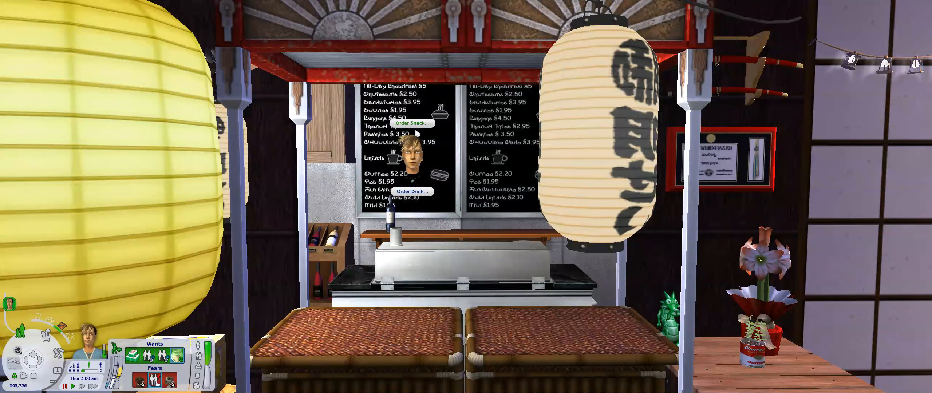
left_click(412, 191)
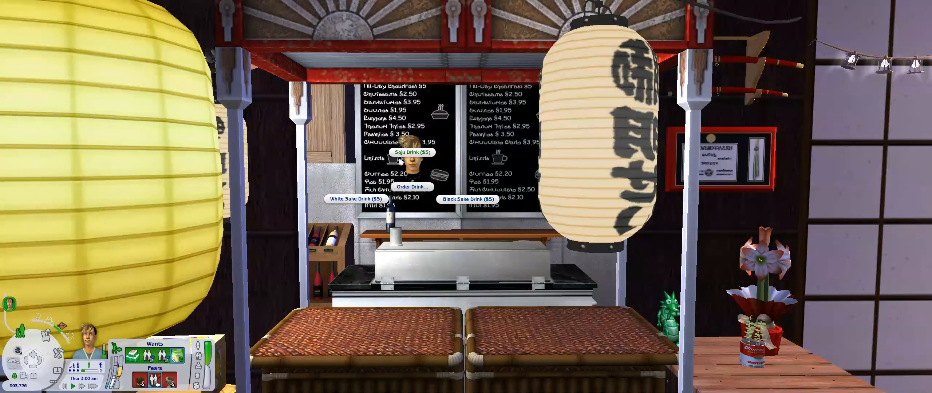
left_click(451, 203)
Check the snack and drink options on the chalkboard menu beside the fish displays, without ordering.
scroll(448, 193, "down", 4)
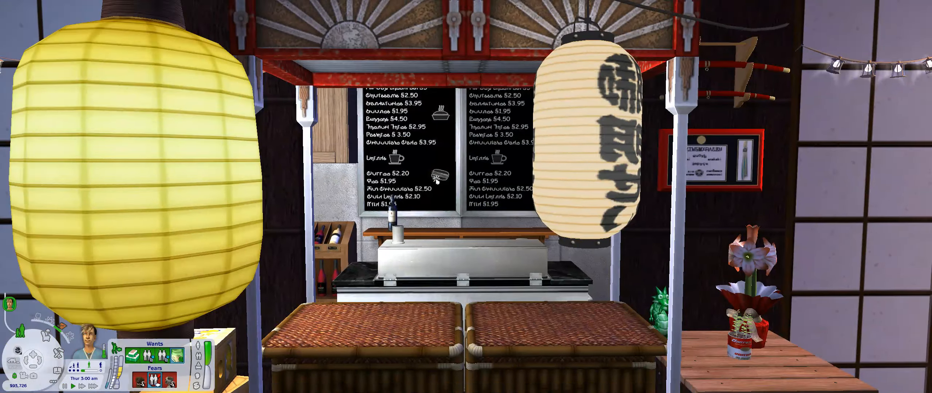
key("a")
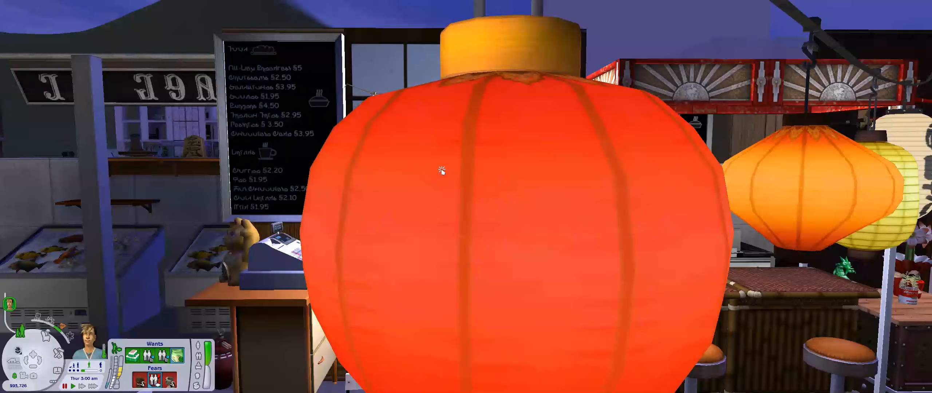
key("a")
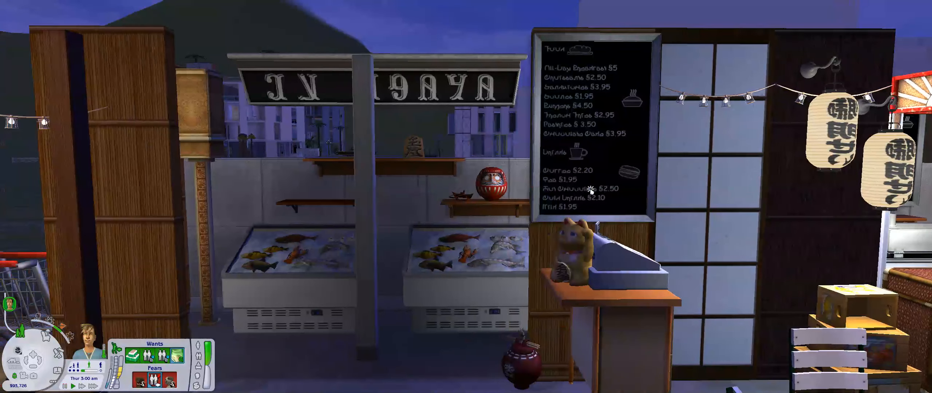
scroll(613, 178, "up", 1)
left_click(632, 99)
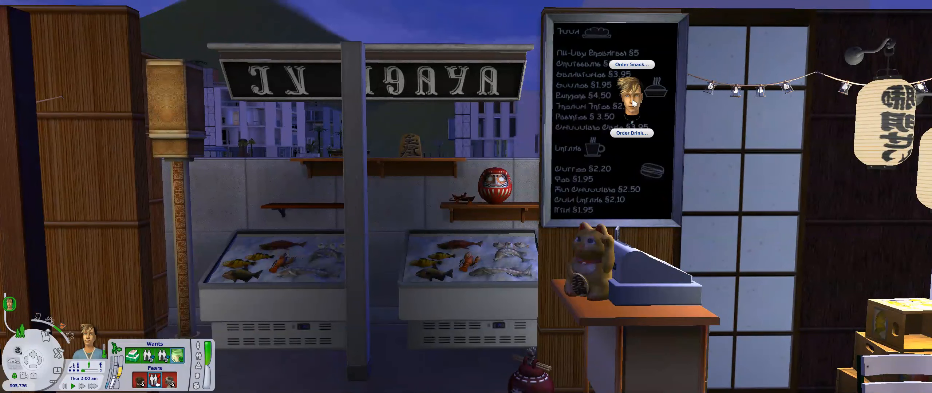
mouse_move(634, 74)
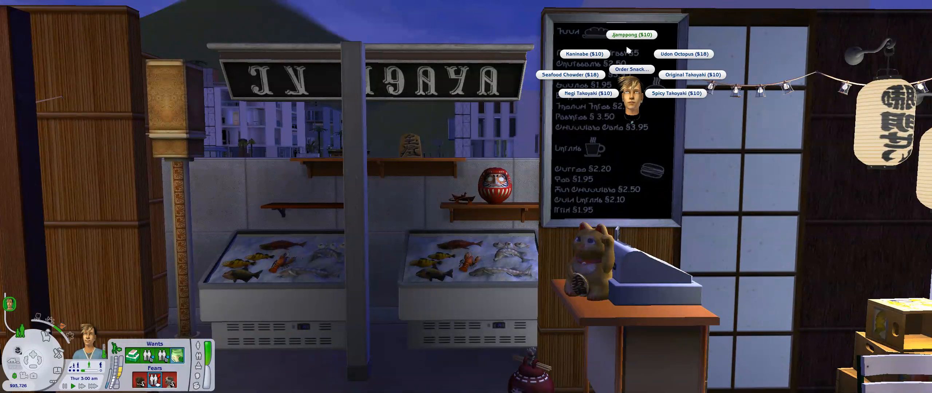
left_click(634, 71)
left_click(630, 131)
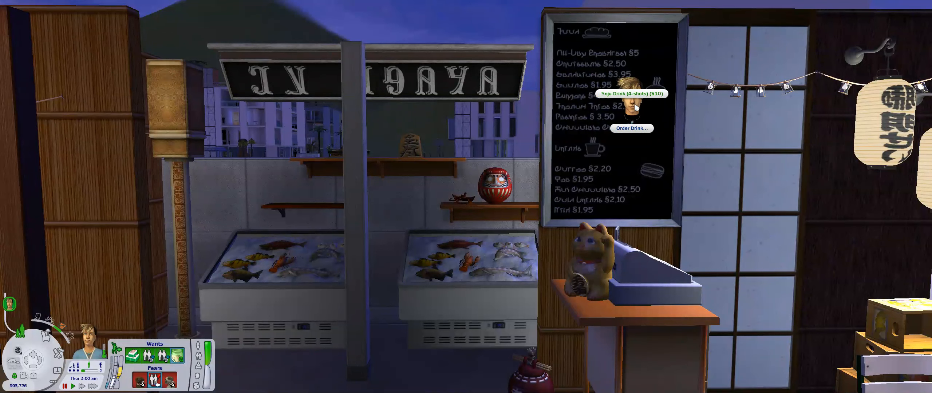
left_click(634, 106)
left_click(633, 105)
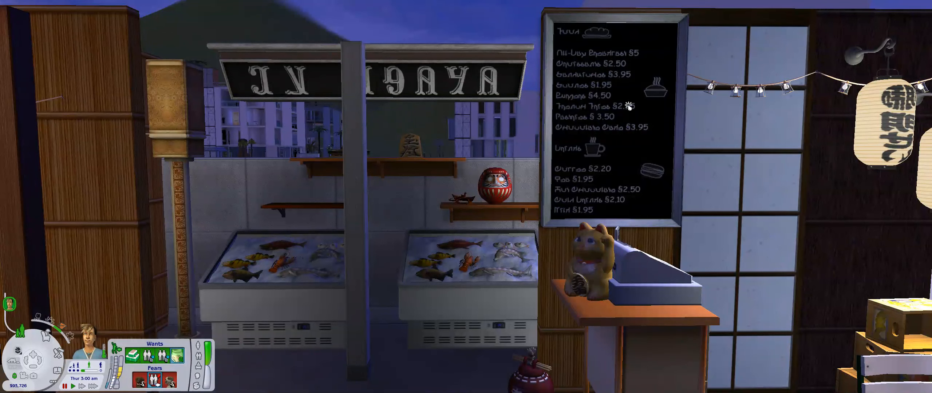
Return to the street front of the market and show the roofs again to examine the whole lot.
left_click_drag(499, 154, 499, 155)
scroll(499, 155, "down", 5)
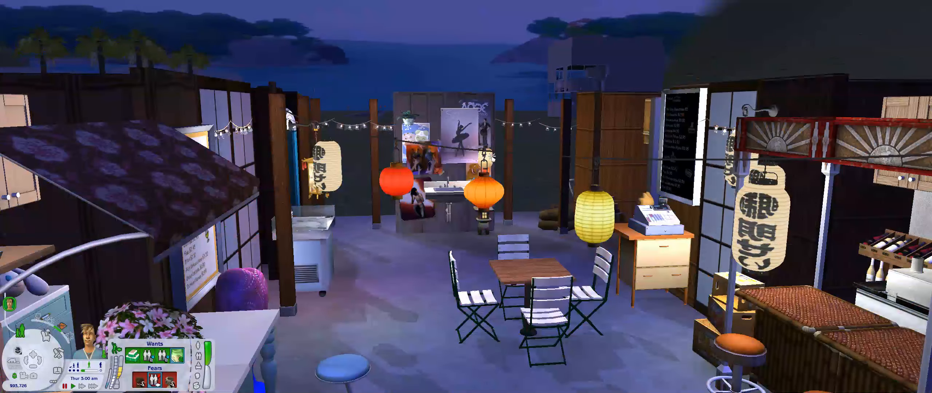
scroll(492, 157, "down", 10)
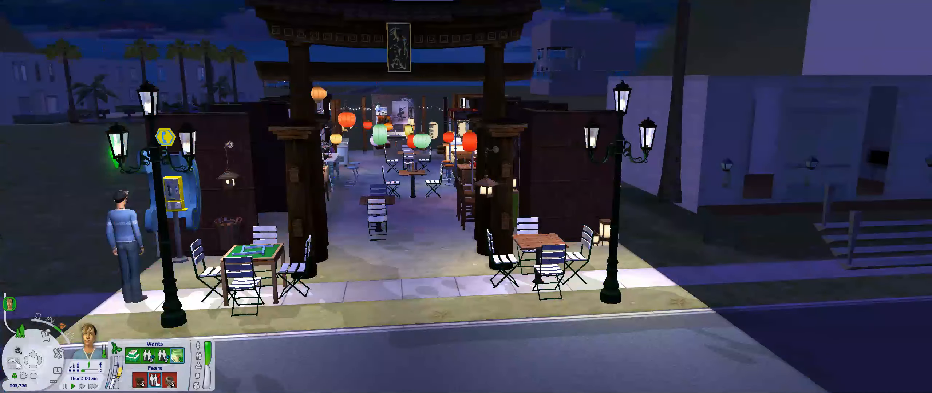
left_click(17, 362)
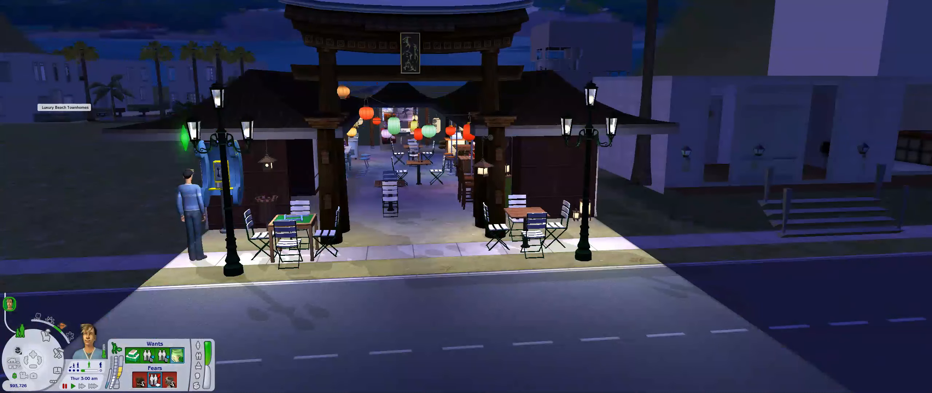
key("w")
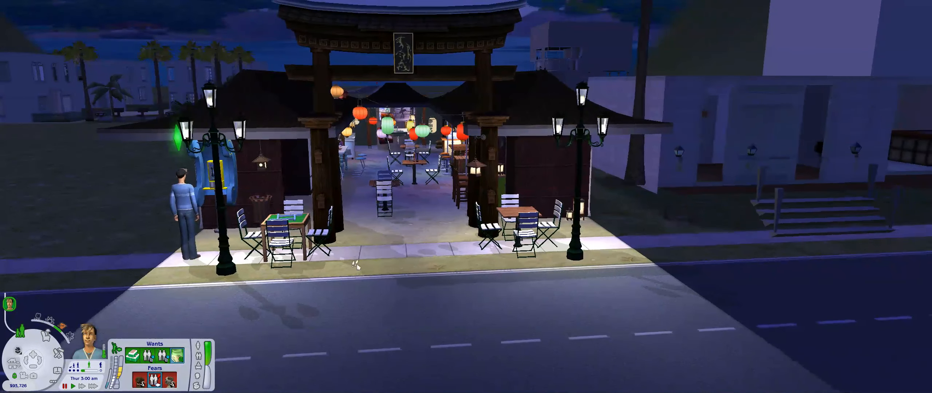
key("a")
key("d")
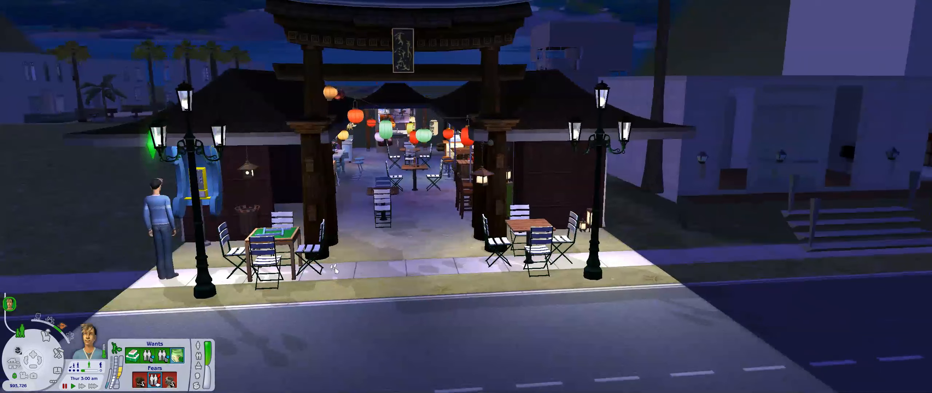
key("comma")
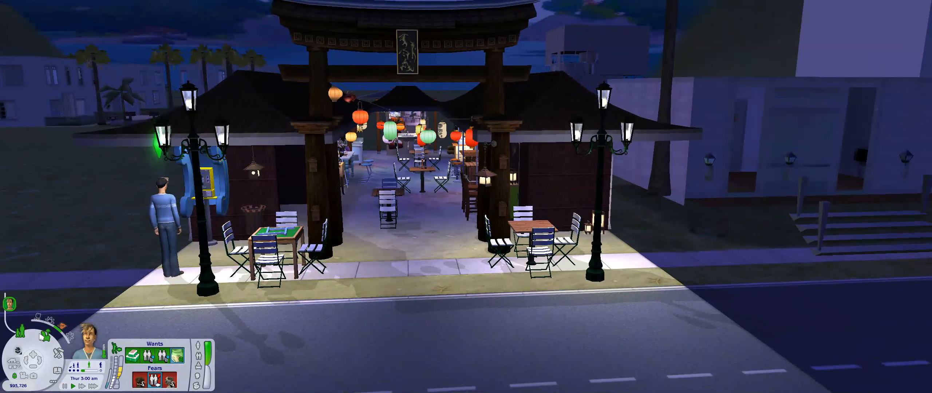
Switch to buy mode and show the small appliances in the appliances catalog.
left_click(45, 334)
left_click(138, 378)
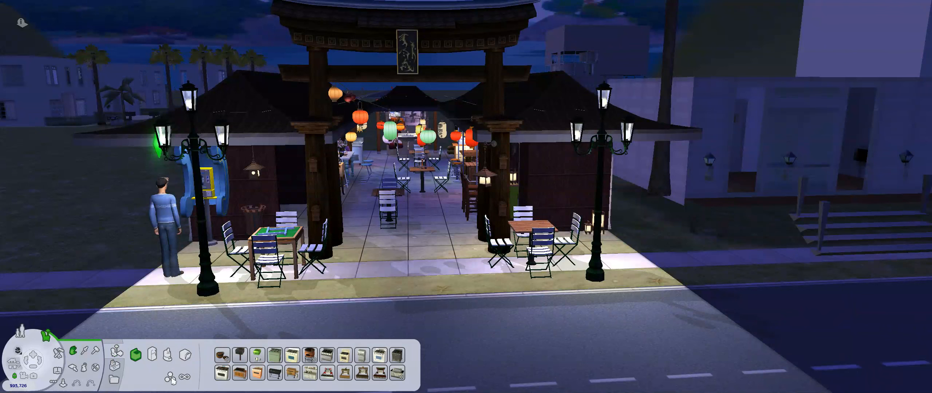
left_click(167, 354)
Enable the moveObjects cheat while the small appliances catalog is open.
left_click_drag(323, 305, 329, 302)
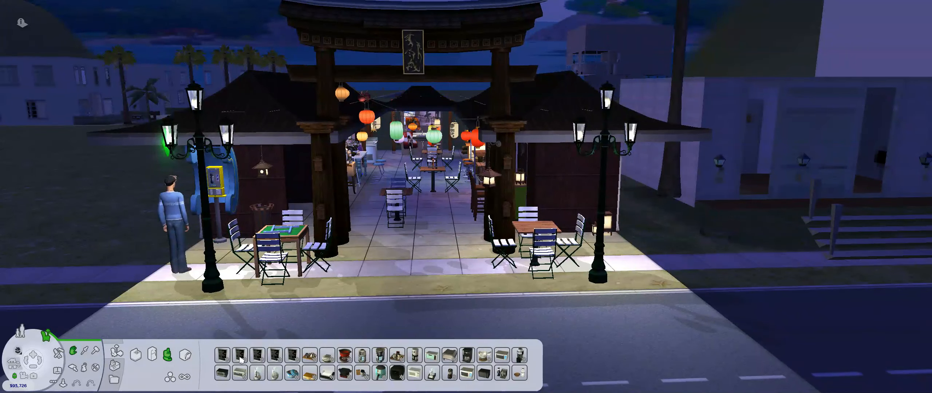
left_click_drag(326, 310, 326, 311)
scroll(380, 289, "down", 2)
scroll(470, 275, "down", 2)
scroll(468, 274, "up", 3)
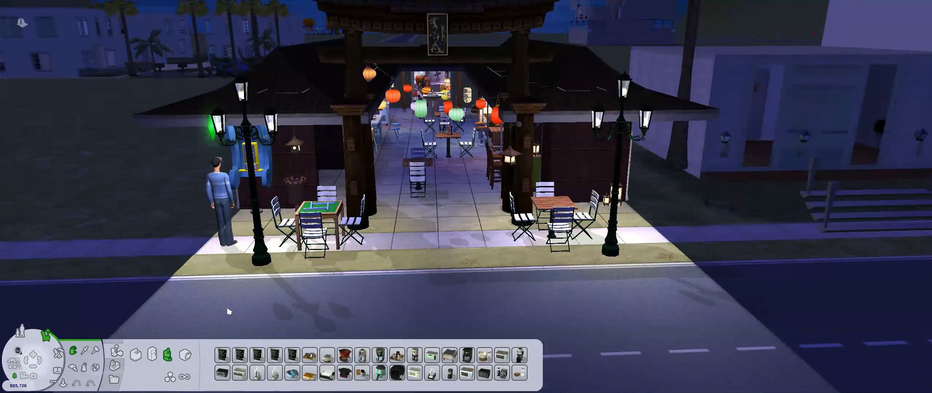
key("ctrl+shift+c")
type("moveObjects iob")
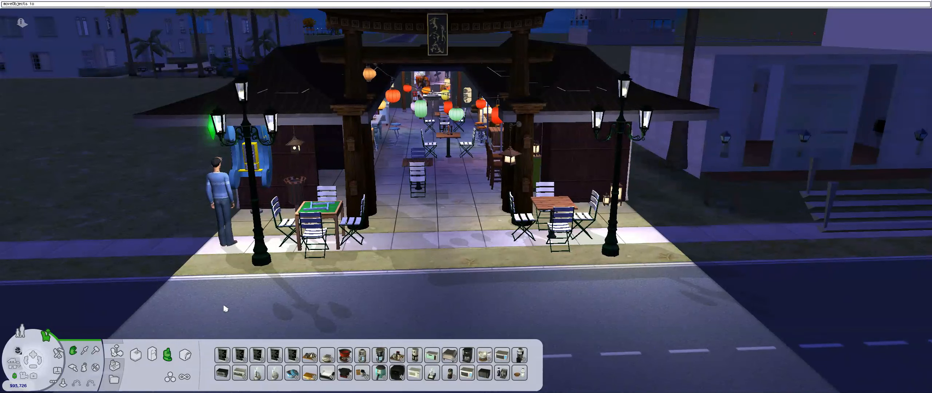
key("Return")
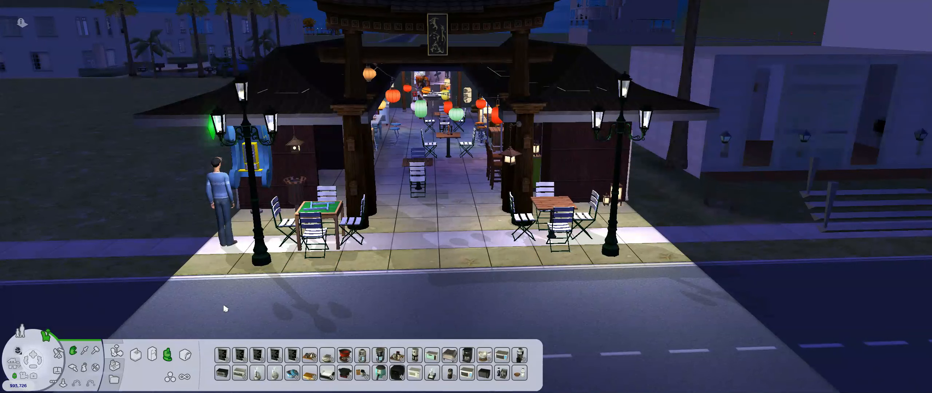
Place the first two Asian menu boards side by side before the gate and read their descriptions in the catalog.
left_click(222, 355)
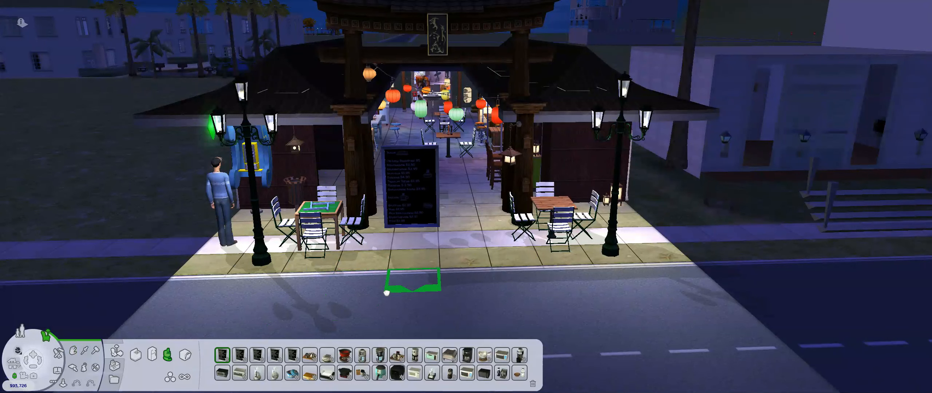
left_click(387, 293)
left_click(244, 354)
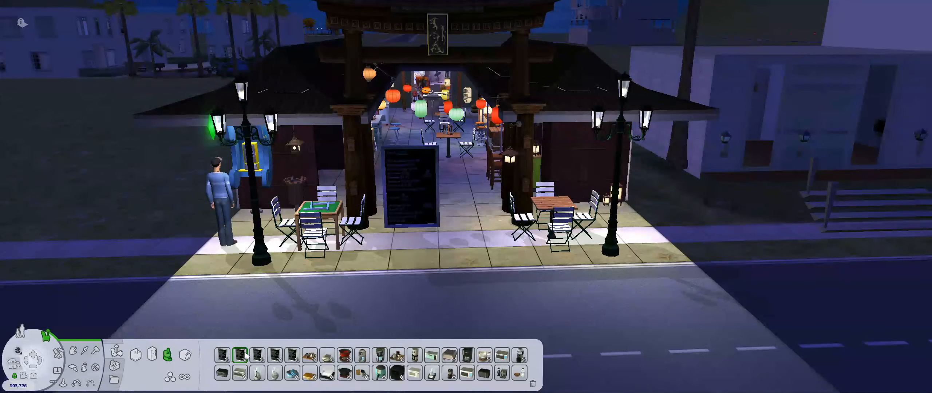
left_click(478, 289)
key("d")
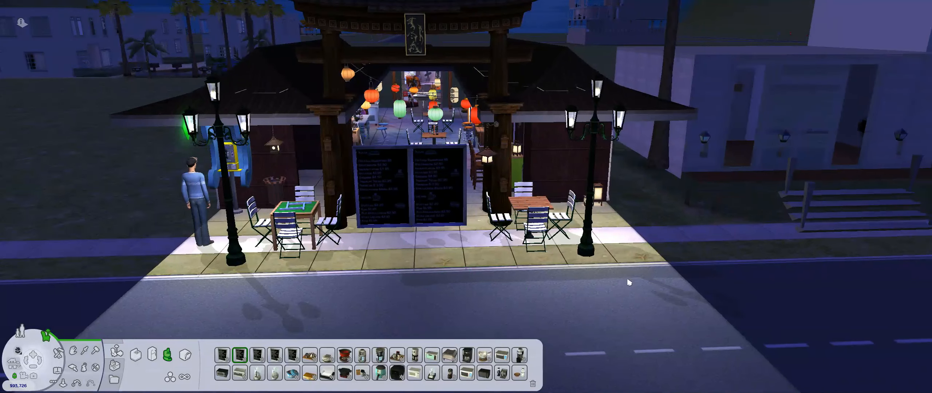
scroll(630, 282, "up", 1)
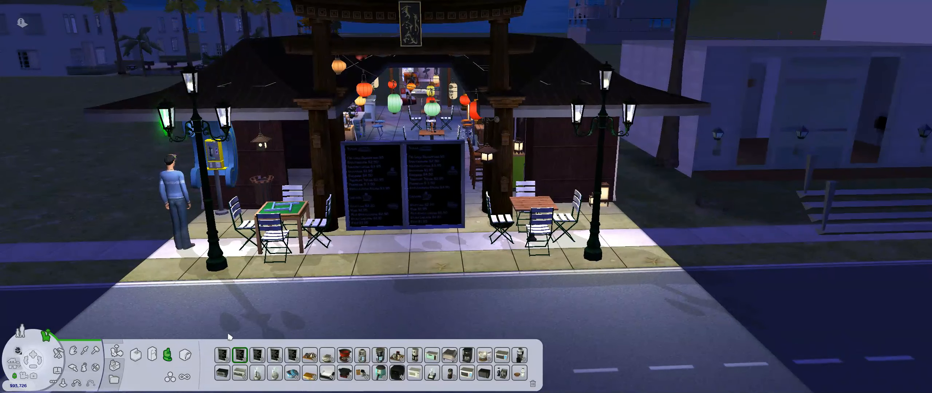
left_click(223, 355)
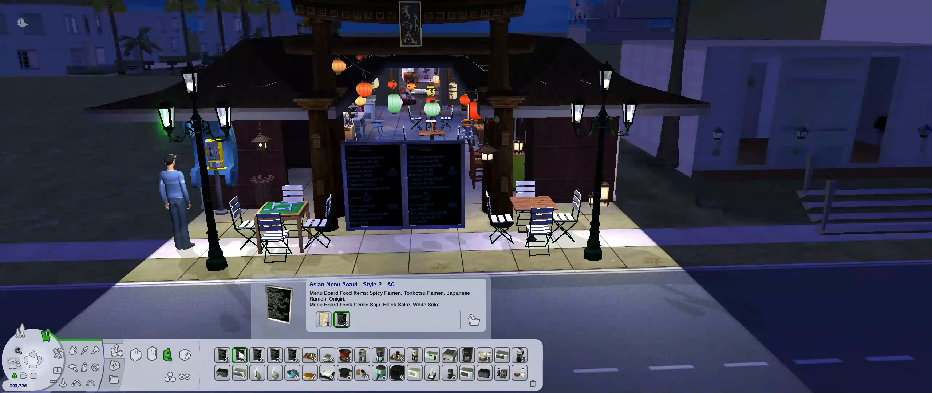
left_click(240, 355)
Switch to live mode and order the Okonomiyaki snack from the first of the two menu boards.
left_click(20, 332)
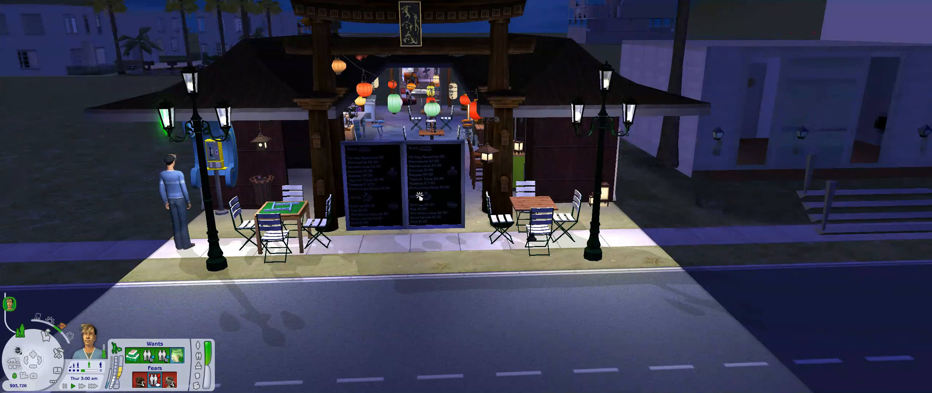
left_click(371, 184)
left_click(372, 224)
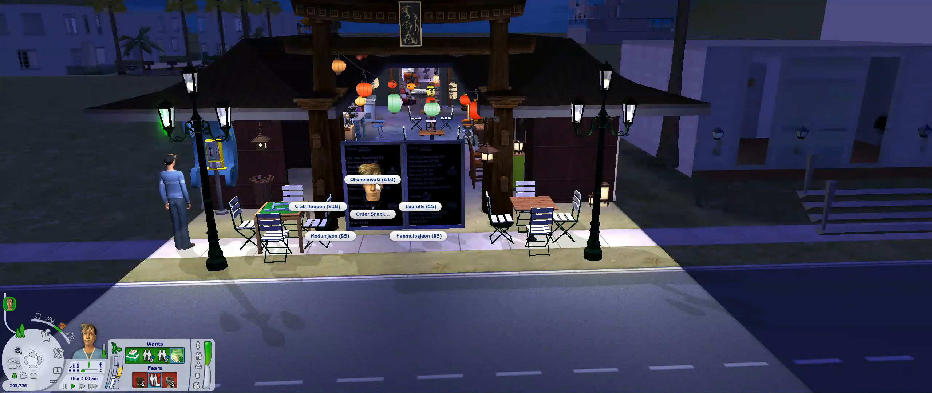
left_click(379, 178)
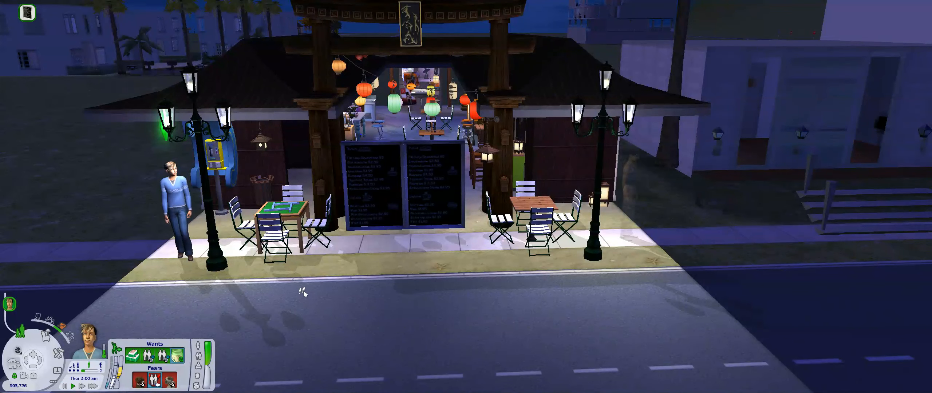
Pause the game once the snack is served and examine the plate on the table up close.
scroll(303, 294, "up", 1)
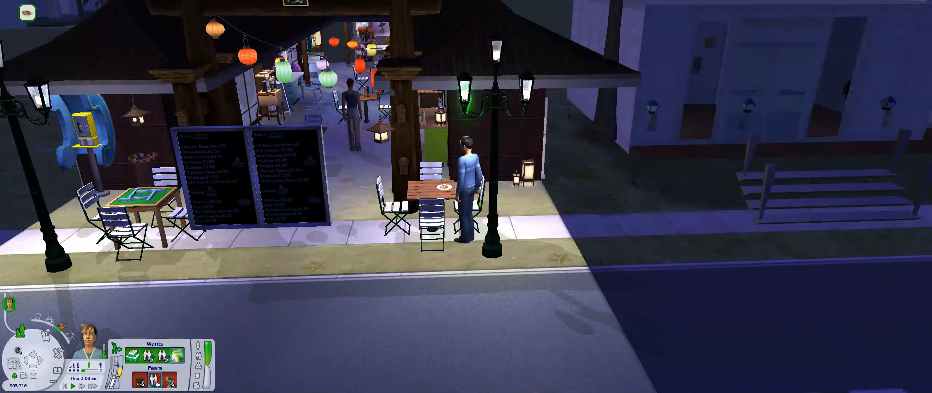
left_click(65, 386)
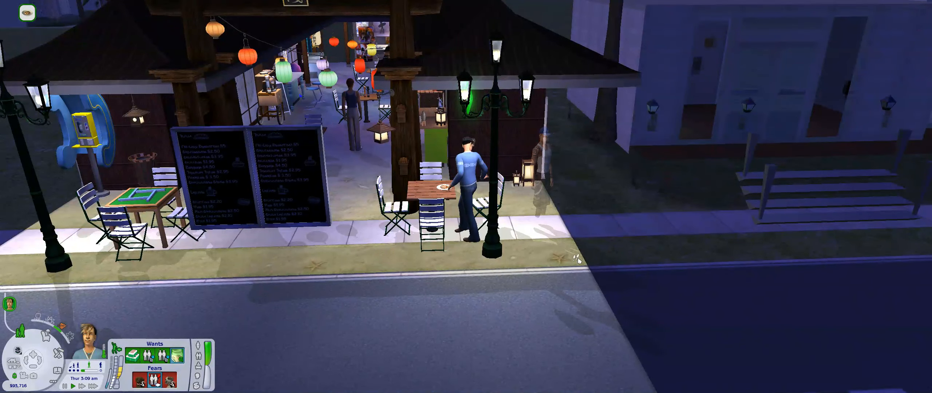
scroll(543, 217, "up", 3)
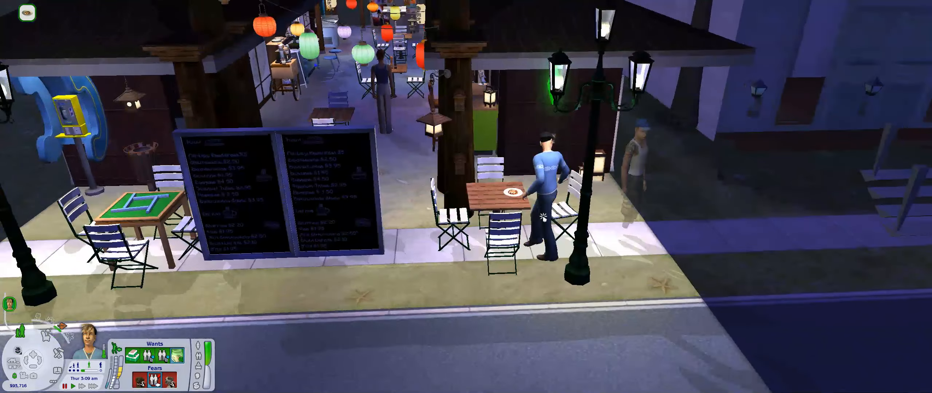
scroll(542, 217, "up", 2)
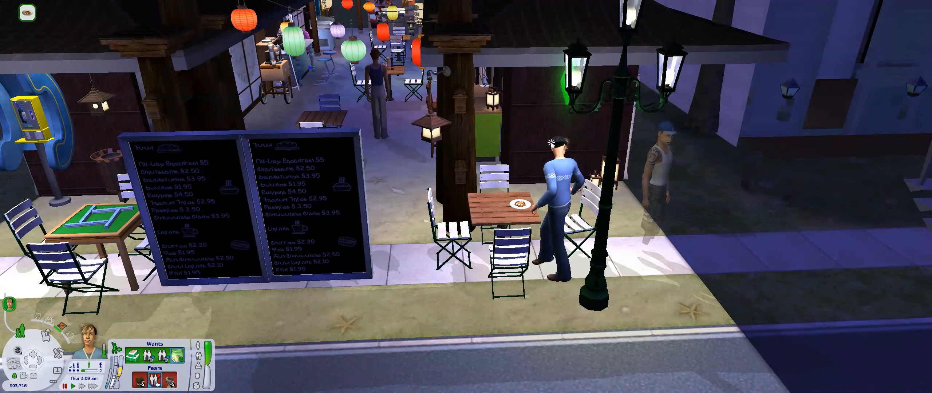
Cancel the Sim's meal and order Japanese Ramen from the second menu board, letting the game run on.
left_click(26, 15)
scroll(332, 95, "down", 3)
key("a")
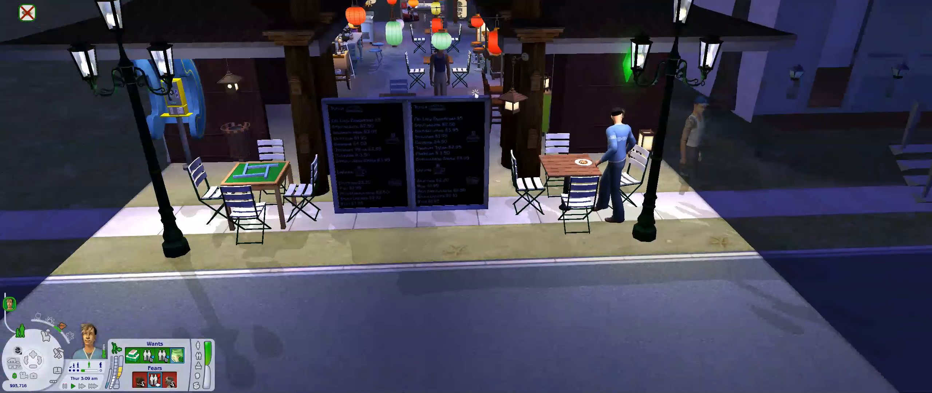
left_click(443, 140)
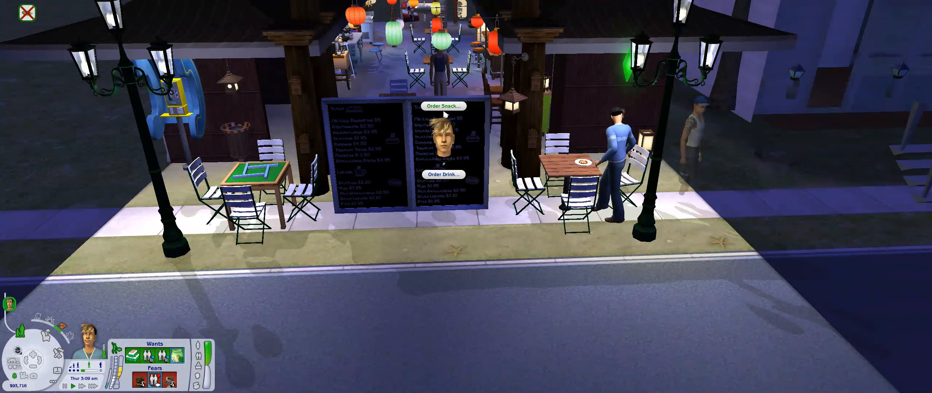
mouse_move(443, 105)
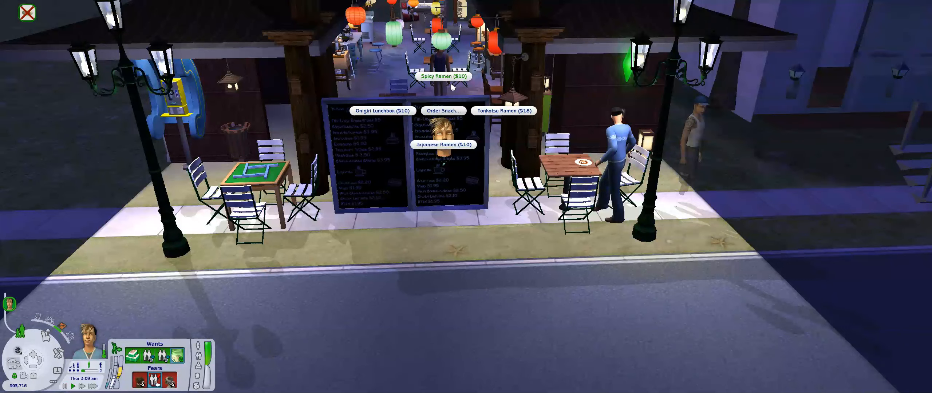
left_click(449, 151)
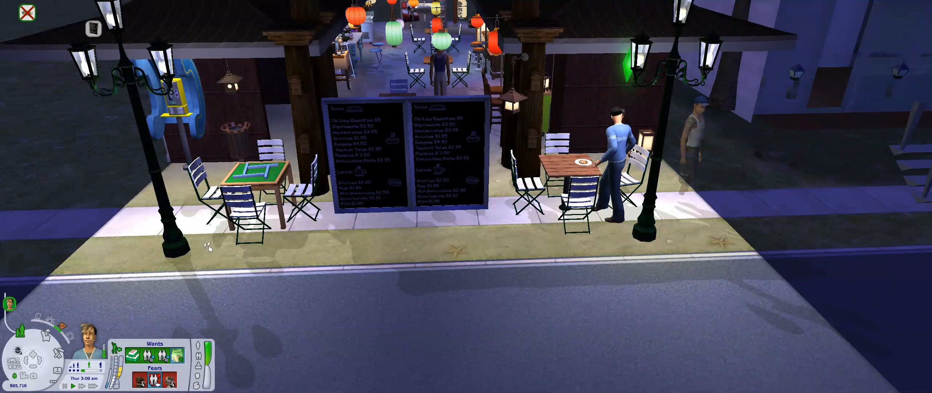
left_click(74, 386)
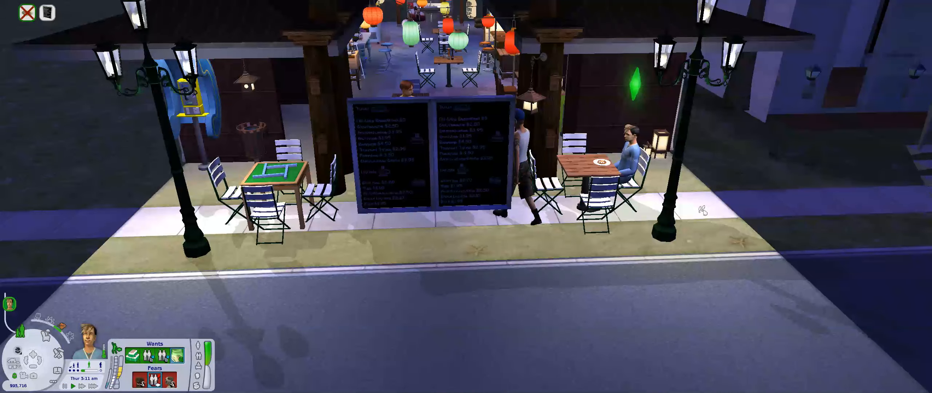
Watch the ramen being served, pausing the game to examine the bowl and plate on the table up close.
scroll(598, 234, "up", 2)
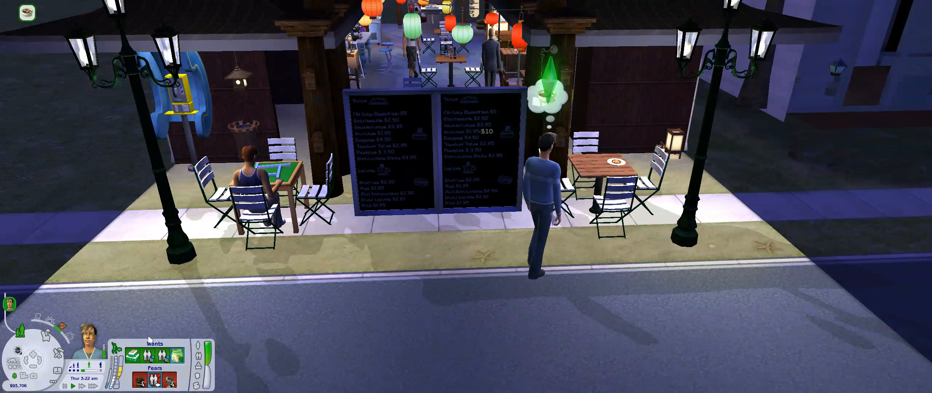
left_click(65, 386)
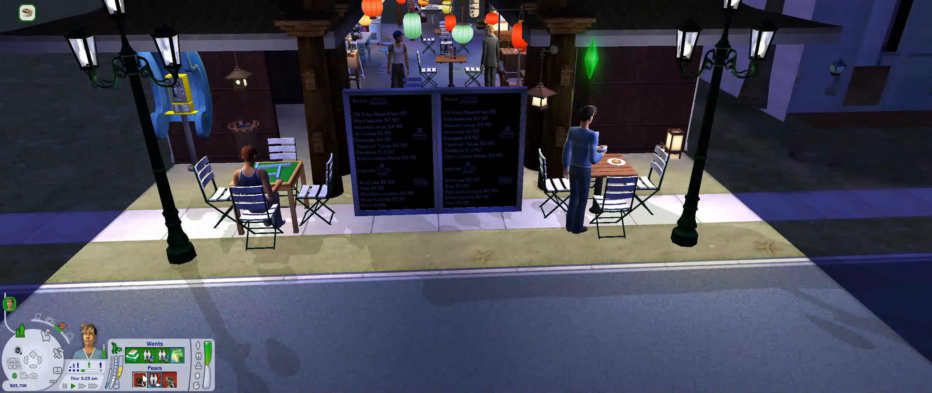
key("d")
scroll(424, 276, "up", 3)
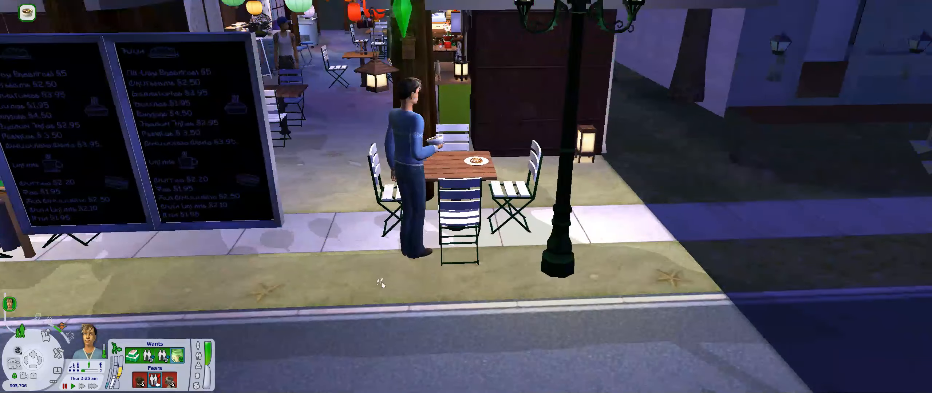
scroll(380, 283, "up", 3)
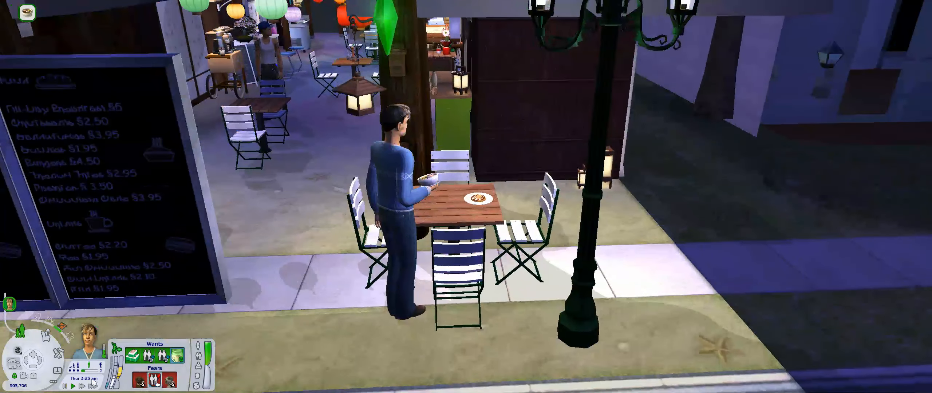
key("p")
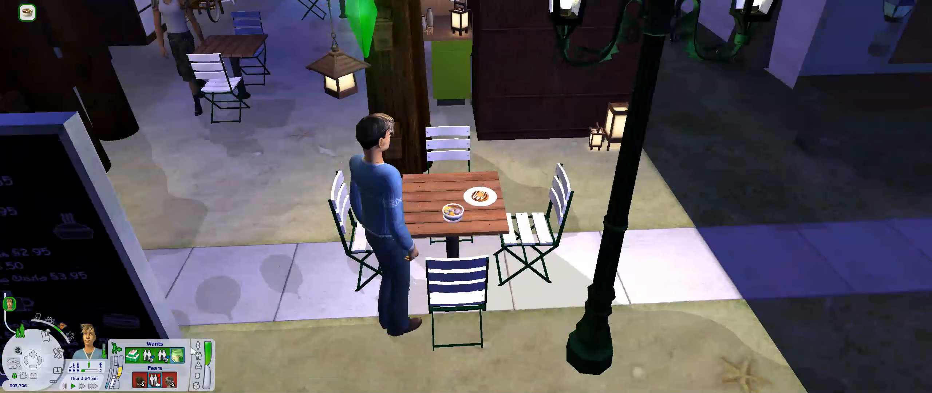
left_click(64, 386)
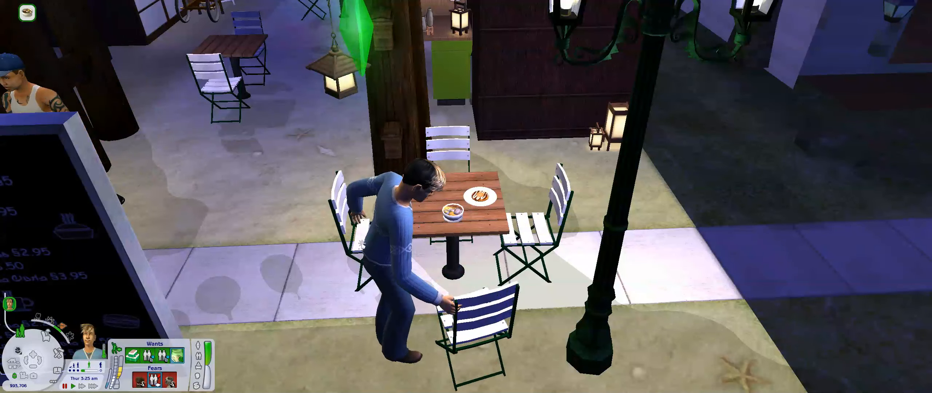
scroll(193, 230, "down", 3)
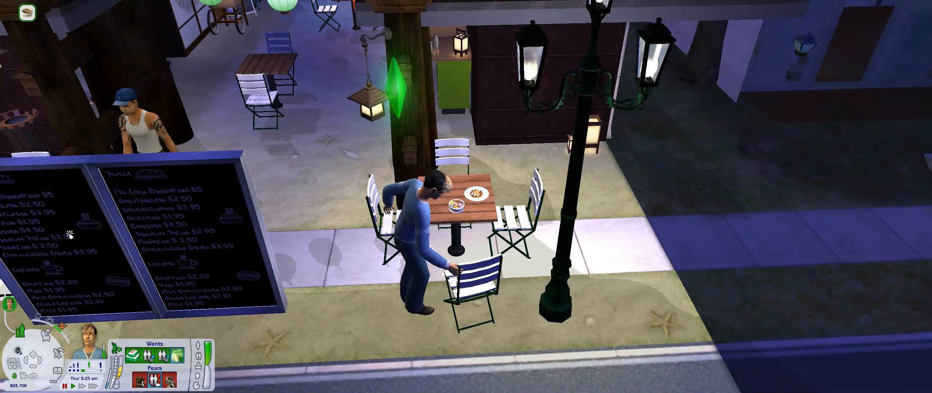
scroll(501, 189, "up", 3)
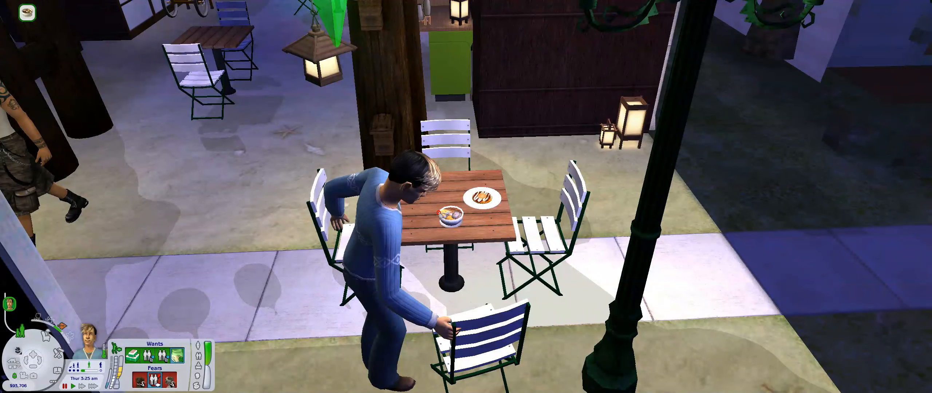
Return to the street front and examine the two menu boards and the tables around them with the game paused.
scroll(474, 214, "down", 4)
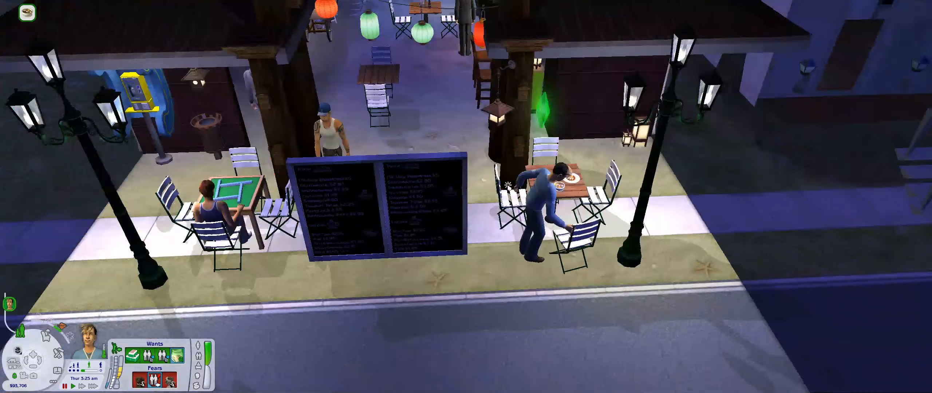
scroll(507, 186, "down", 2)
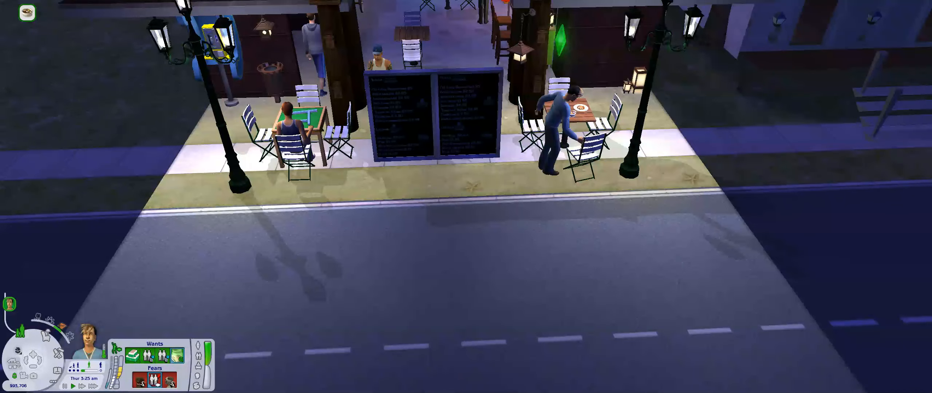
left_click_drag(582, 145, 594, 186)
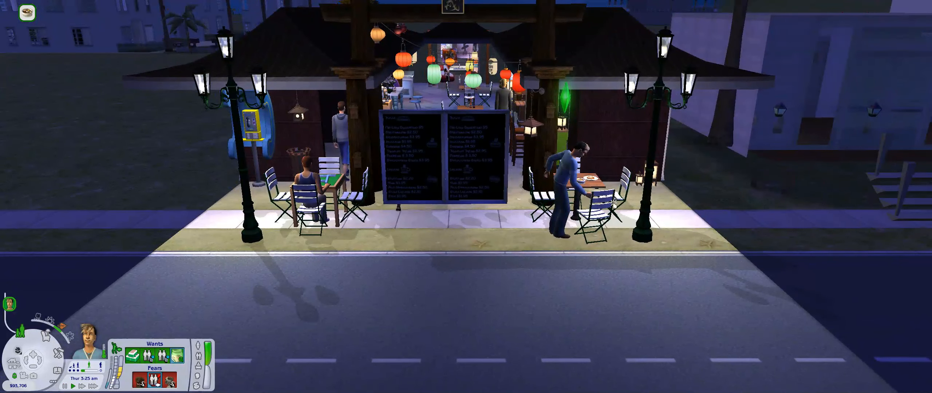
key("p")
key("d")
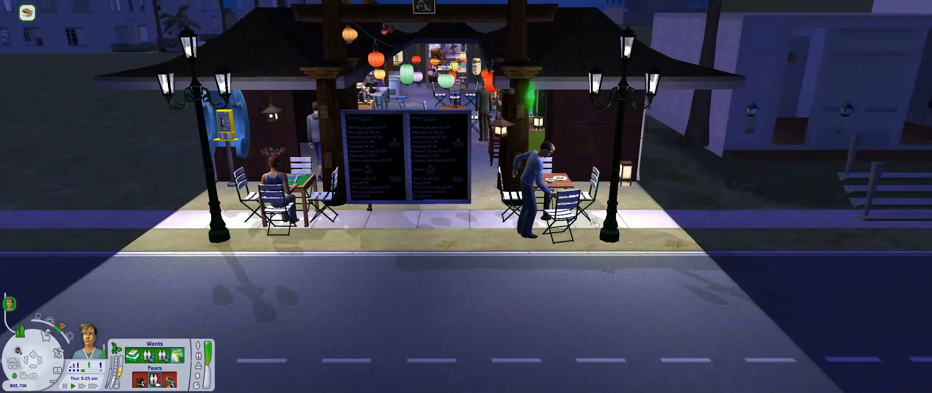
key("a")
key("w")
key("d")
scroll(540, 294, "up", 2)
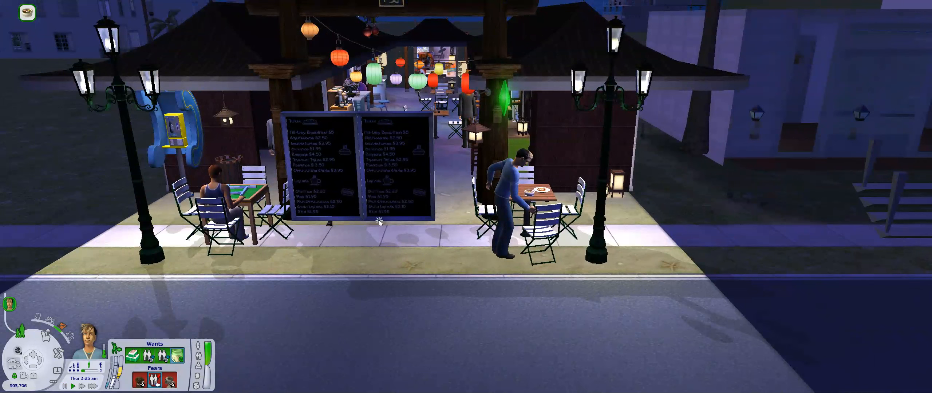
key("d")
key("w")
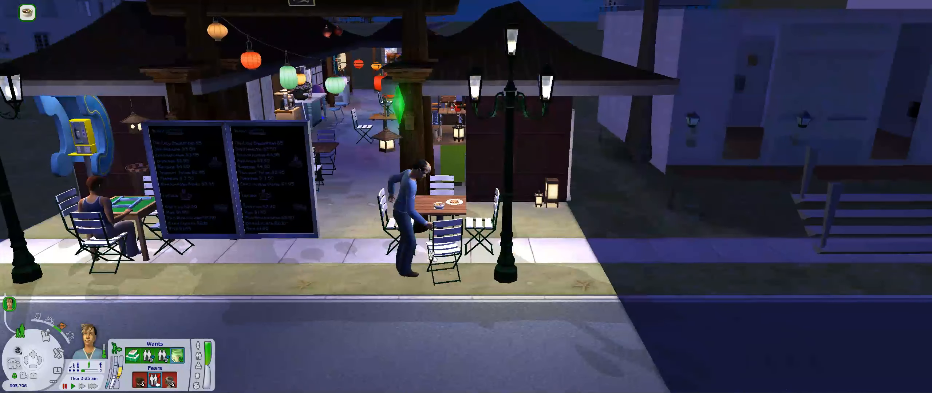
Center the view on the two menu boards at the street front of the lot.
key("p")
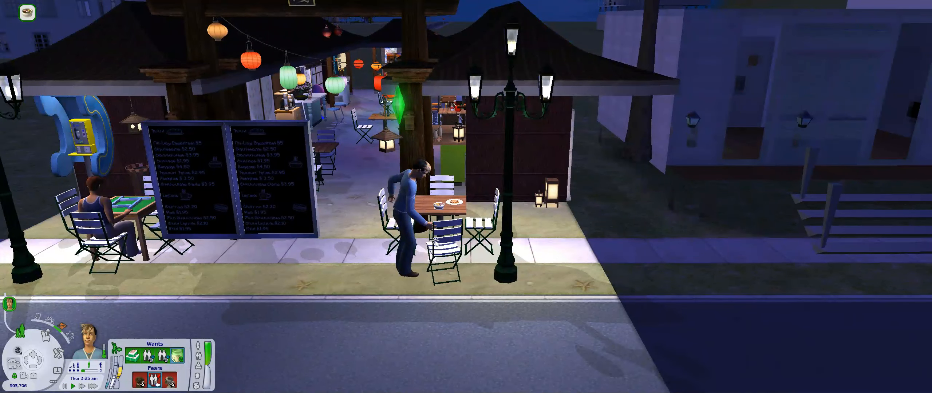
key("a")
scroll(455, 246, "up", 3)
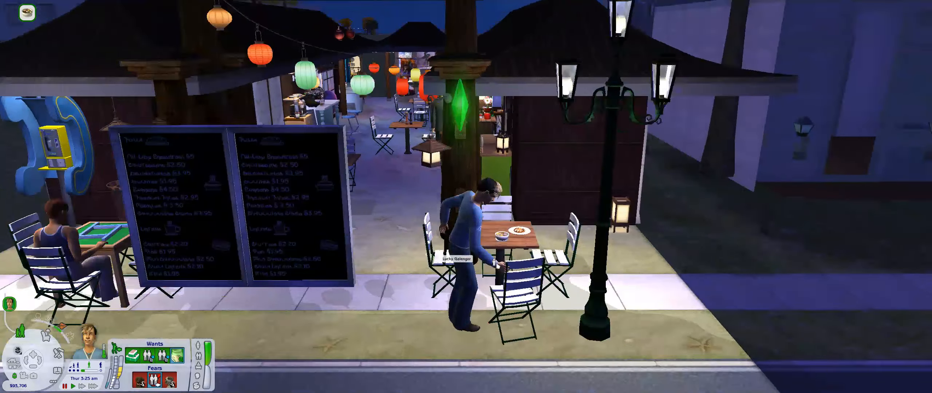
key("d")
key("a")
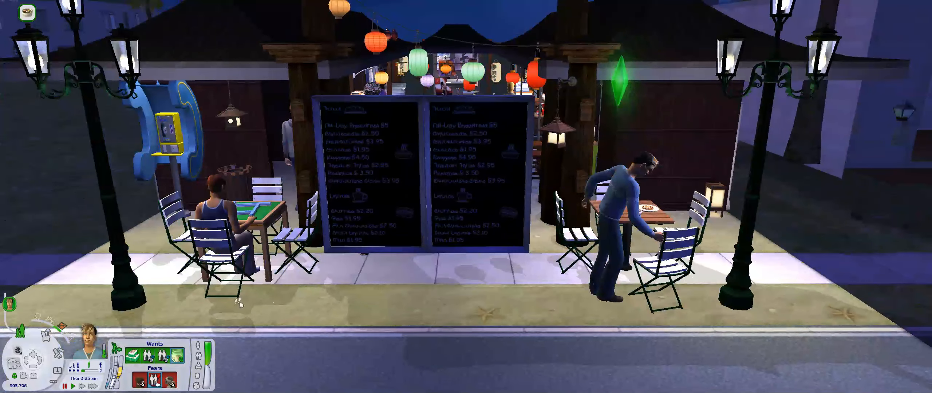
middle_click(145, 284)
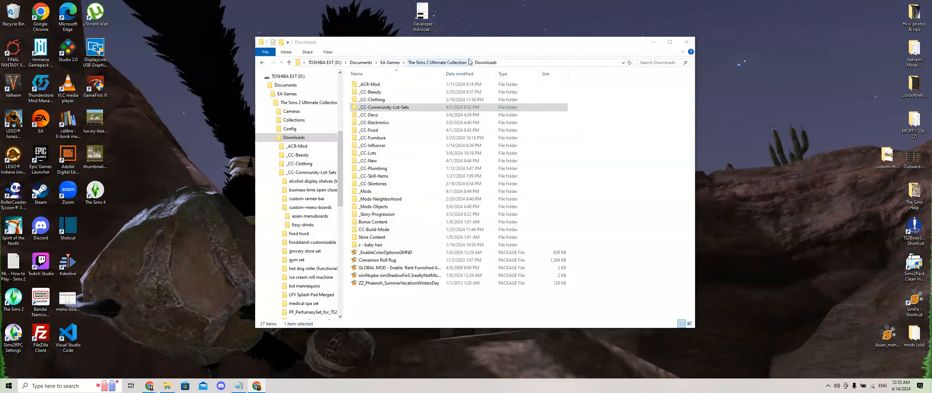
In File Explorer, open the custom-menu-boards folder inside _CC-Community-Lot-Sets and select the WH_MenuBoards package.
left_click(375, 108)
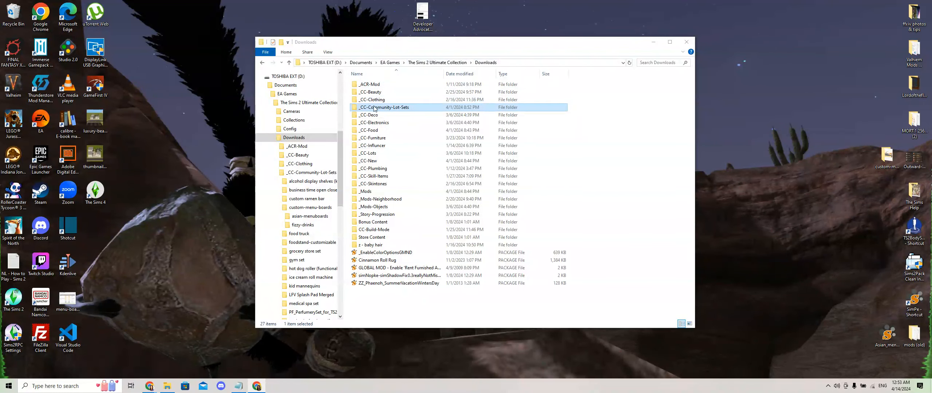
double_click(396, 110)
double_click(405, 110)
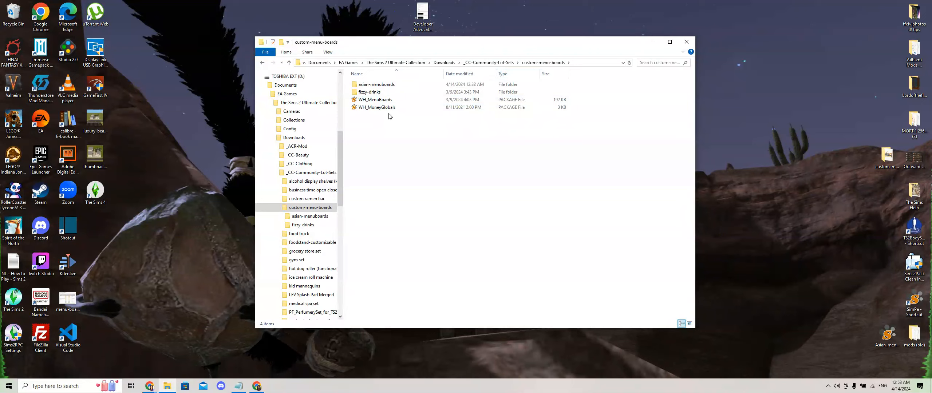
left_click(383, 103)
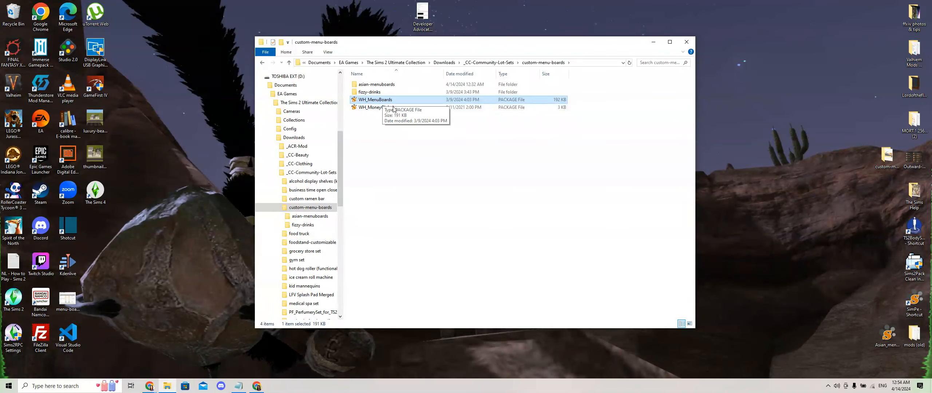
Look at the package files in the asian-menuboards folder and return to custom-menu-boards.
left_click(390, 85)
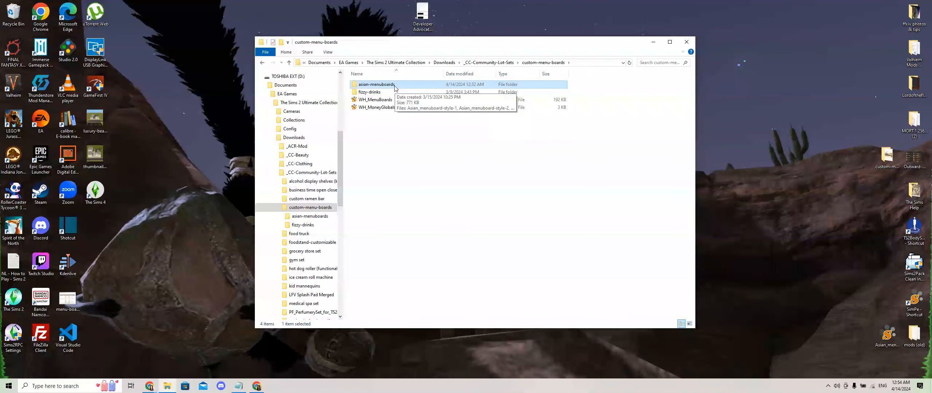
double_click(394, 87)
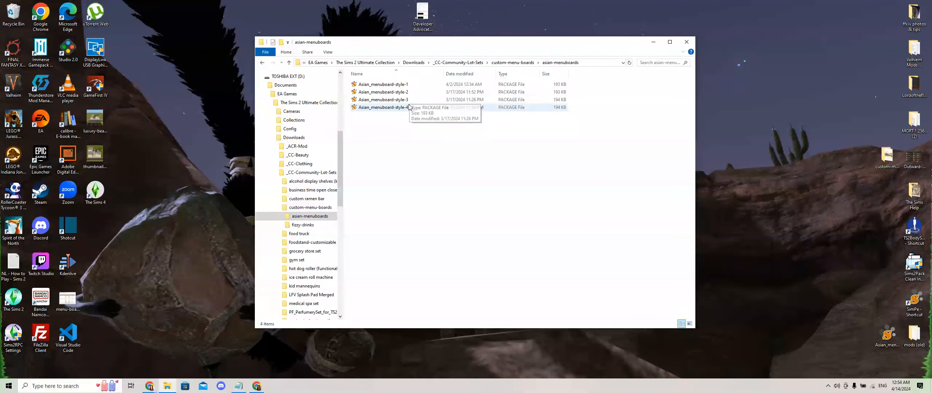
key("alt+Left")
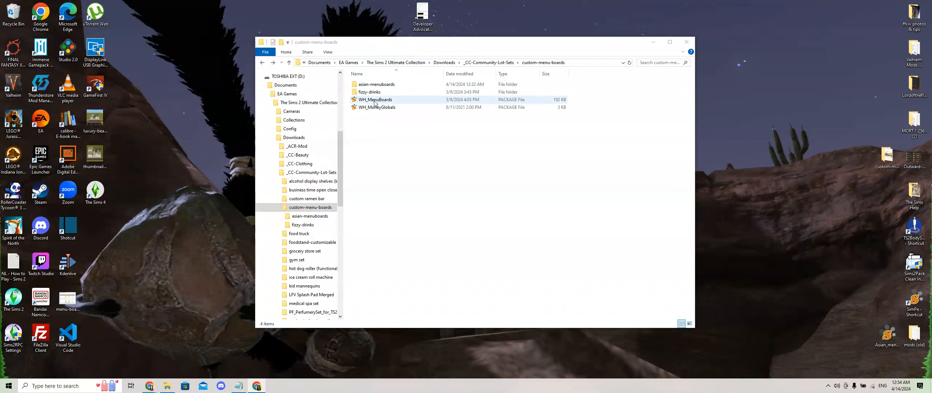
Open the WH_MenuBoards package in SimPe and fit its window to half of the screen.
left_click(383, 102)
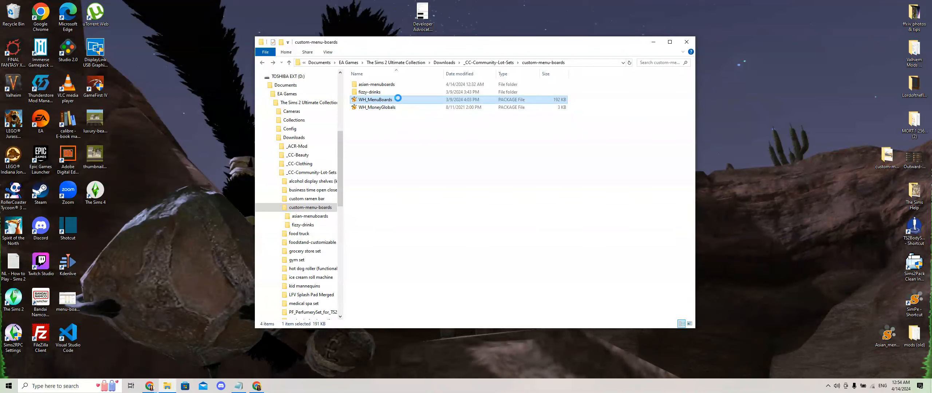
right_click(399, 99)
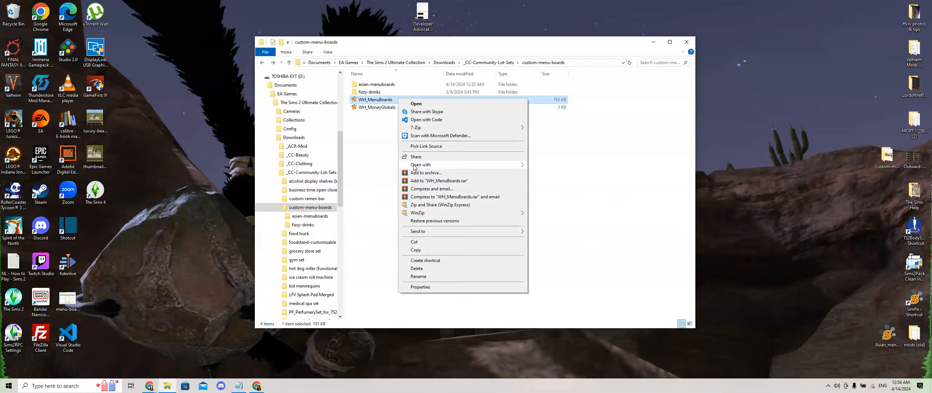
mouse_move(414, 167)
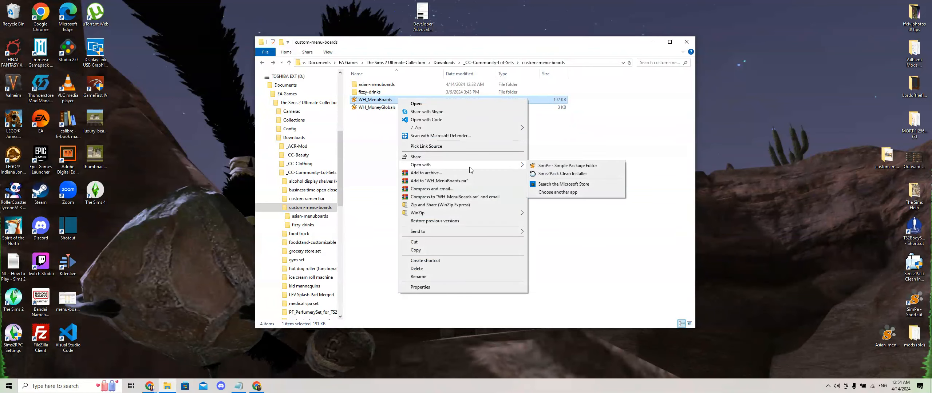
left_click(598, 166)
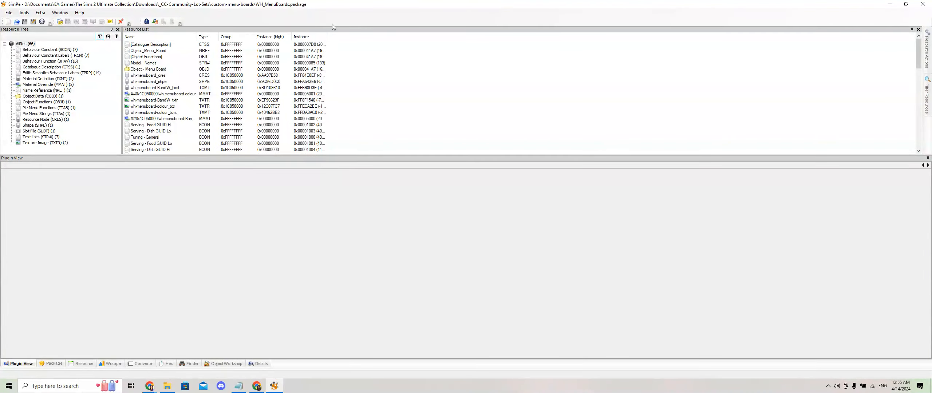
key("super+Left")
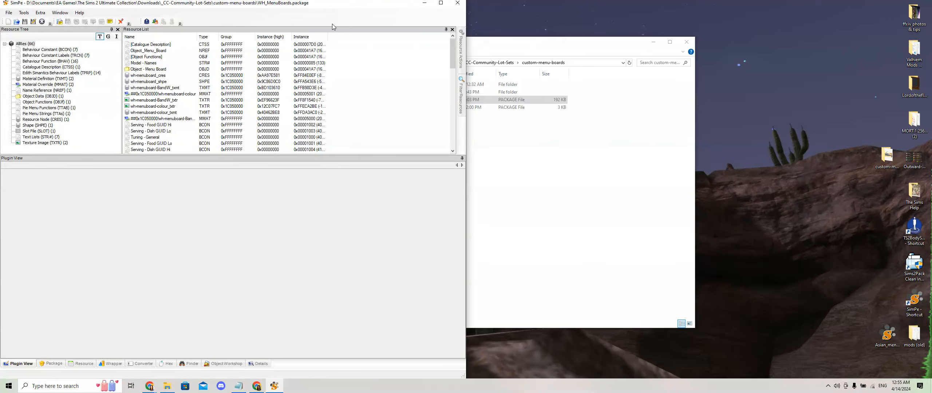
Display the package's wh-menuboard-colour_txtr texture image and move the File Explorer window over beside SimPe.
left_click(51, 143)
left_click(153, 50)
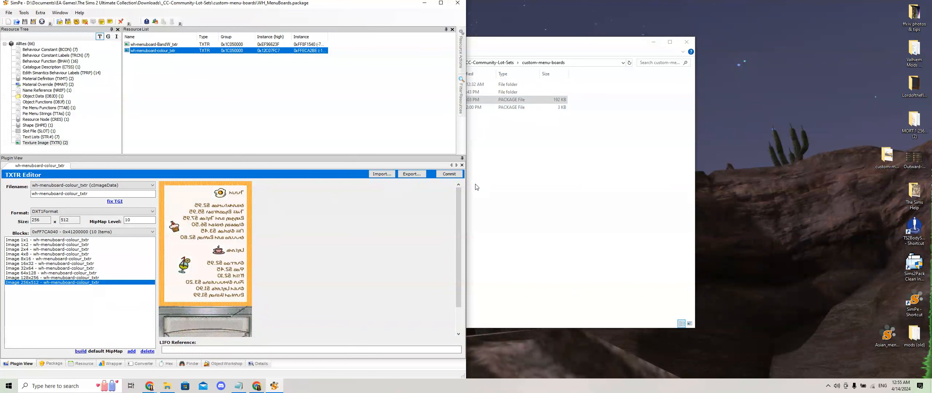
left_click(509, 47)
left_click_drag(486, 47, 662, 42)
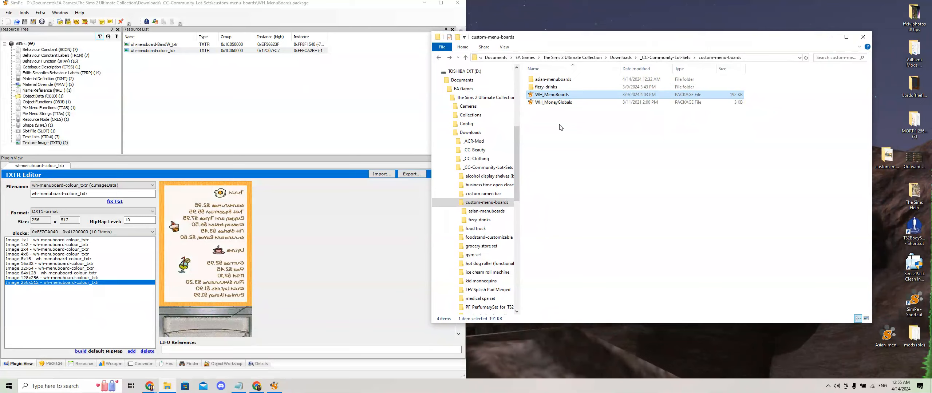
Compare the original WH_MenuBoards package with the Asian_menuboard style packages in asian-menuboards, ending on WH_MenuBoards in its own folder.
left_click(561, 96)
left_click(591, 96)
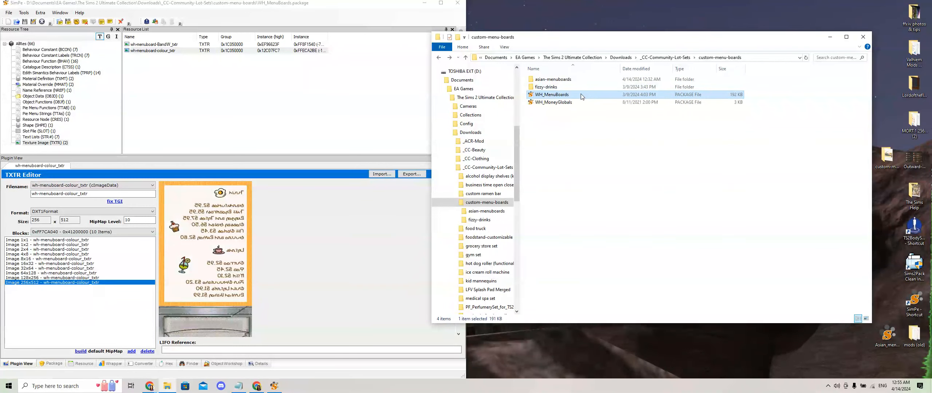
double_click(559, 80)
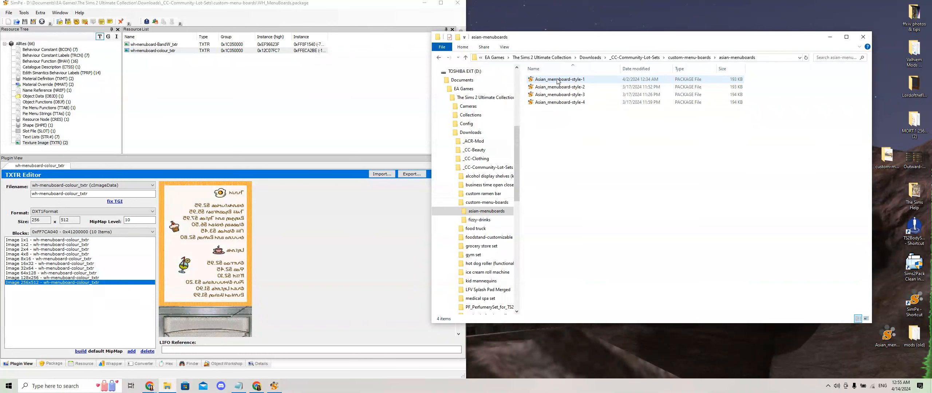
left_click(555, 87)
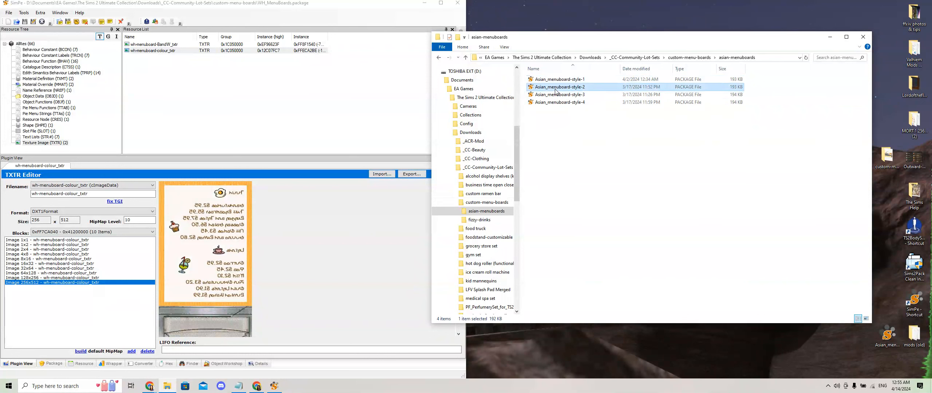
left_click(555, 95)
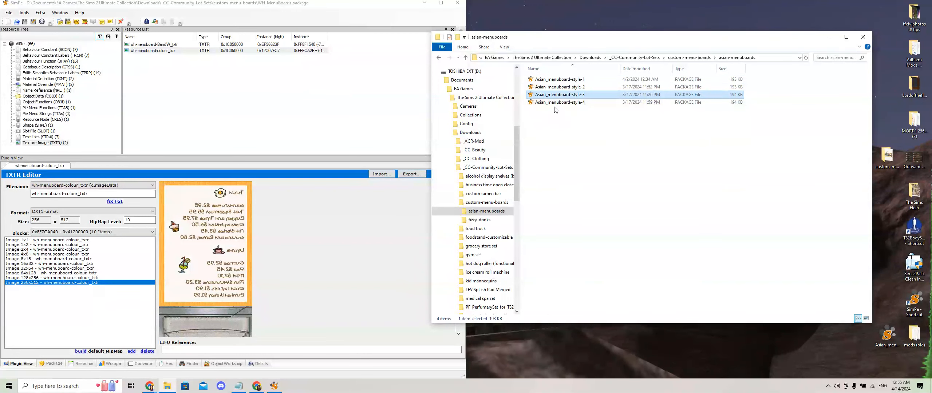
left_click(438, 57)
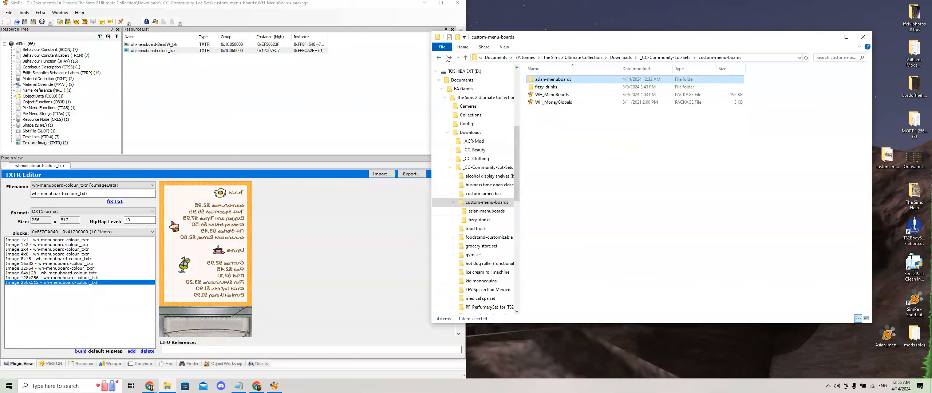
left_click(567, 95)
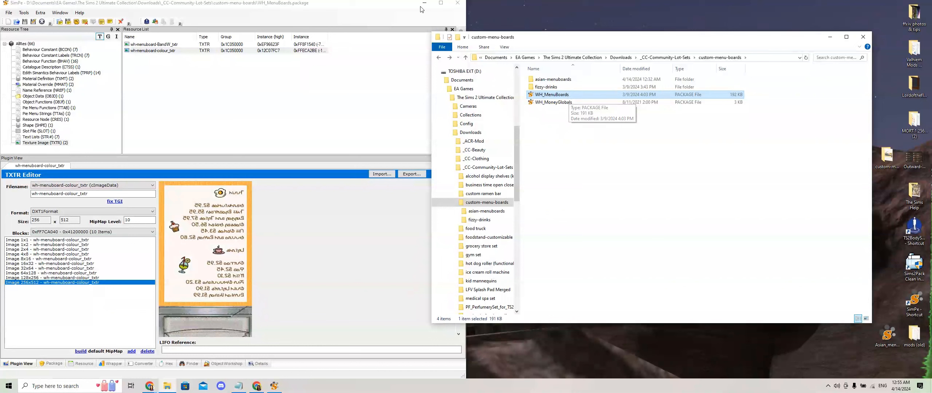
Review the foods in the Serving - Food GUID Lo behaviour constant, down to the Strawberry Feta Salad line.
left_click(52, 51)
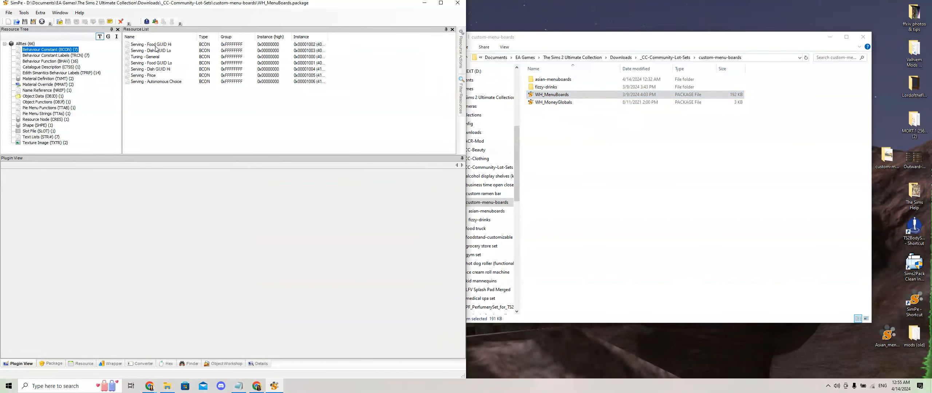
left_click(159, 64)
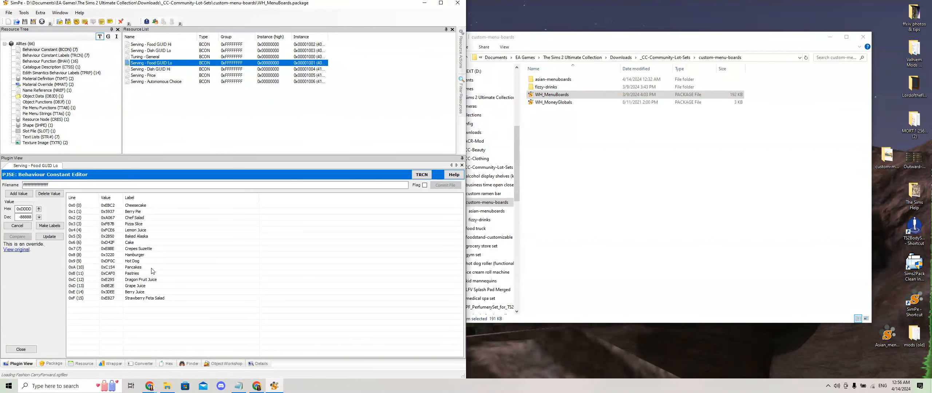
left_click(142, 298)
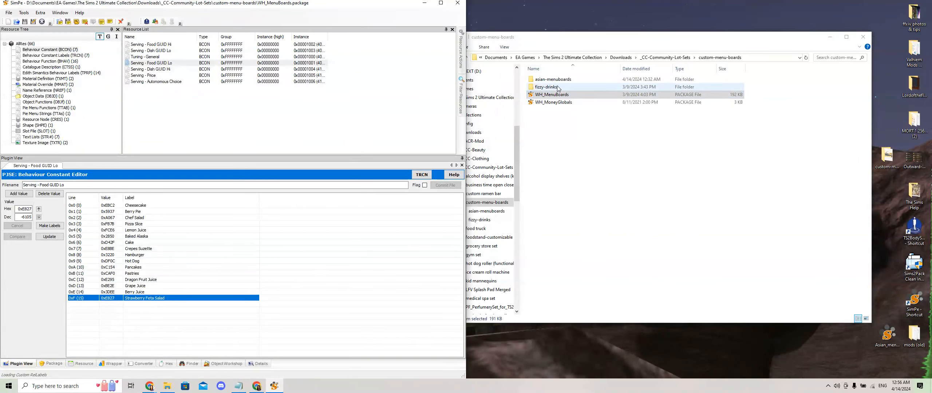
Move the File Explorer window clear of SimPe and reopen the wh-menuboard-colour_txtr texture image.
left_click(543, 37)
left_click_drag(542, 38, 582, 37)
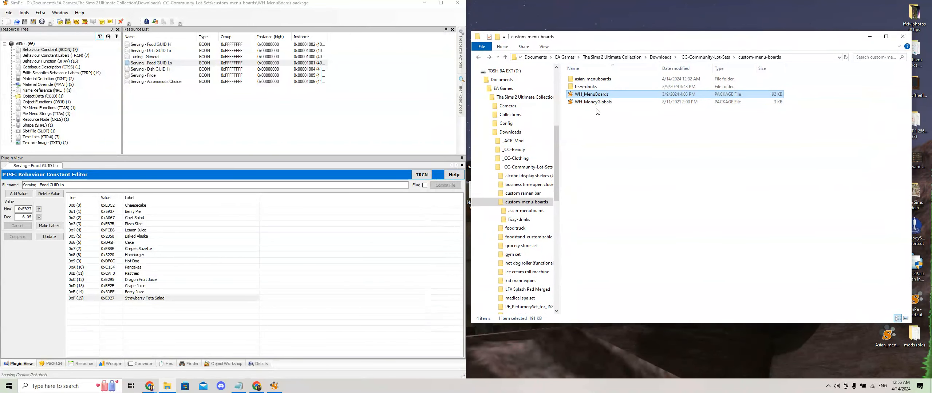
left_click(309, 10)
left_click(60, 143)
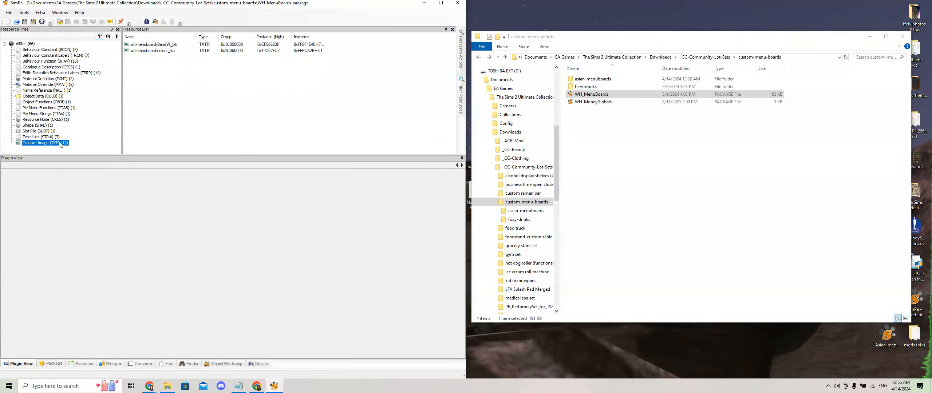
left_click(164, 51)
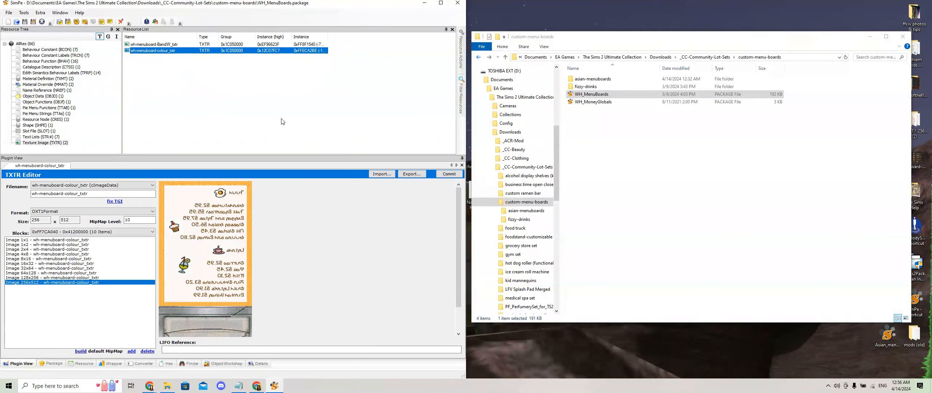
Bring up the Asian-MenuBoardsFoods spreadsheet in Chrome and arrange it side by side with SimPe.
left_click(149, 386)
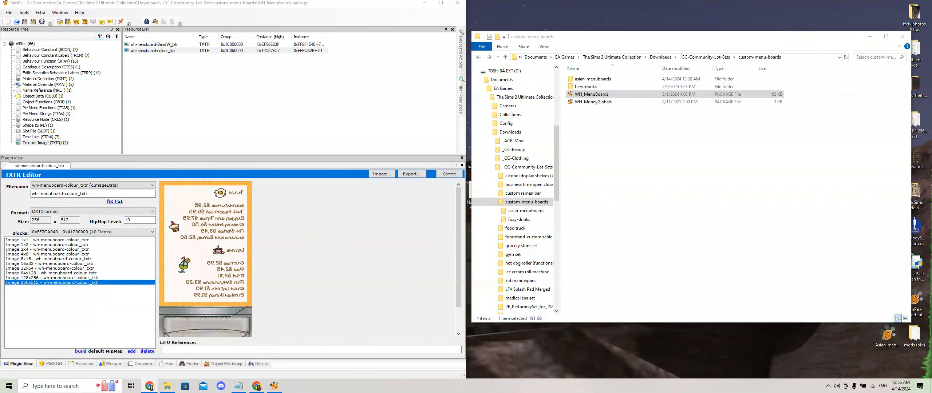
left_click_drag(502, 392, 930, 65)
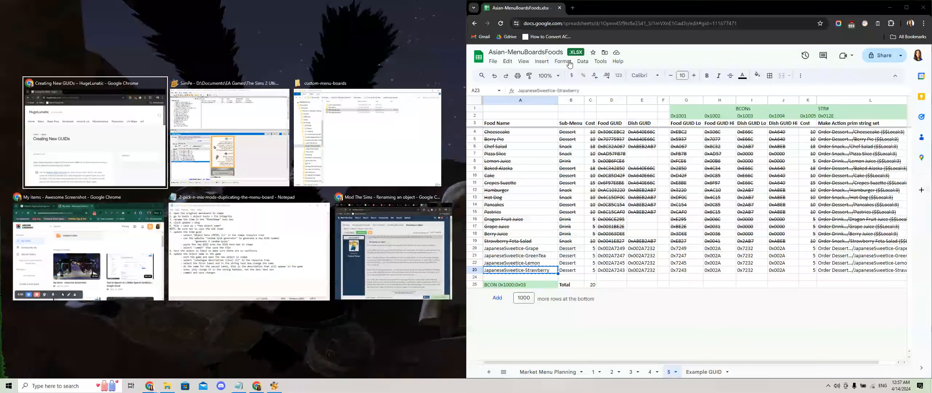
left_click(238, 131)
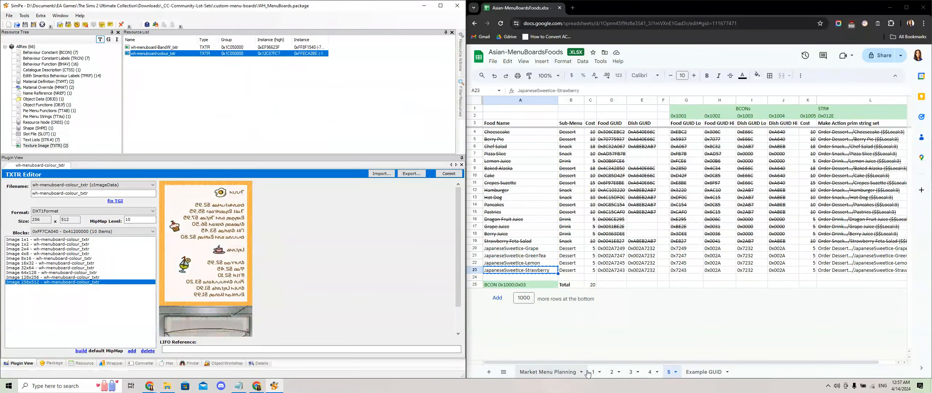
Examine the Market Menu Planning sheet, including the Front of Lot - Majong Tables row and the Snack Bar (1) block.
left_click(567, 372)
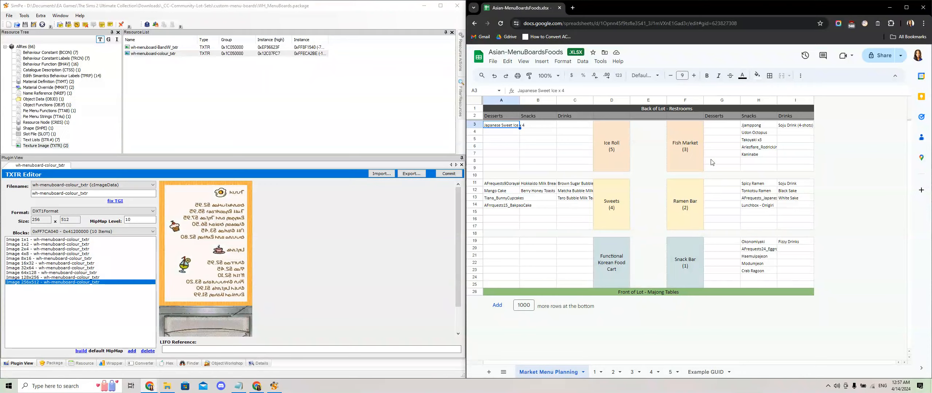
left_click(628, 294)
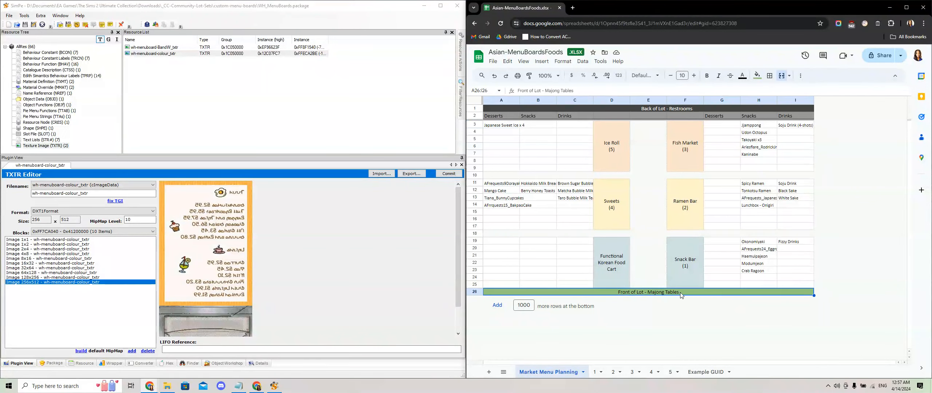
left_click(688, 270)
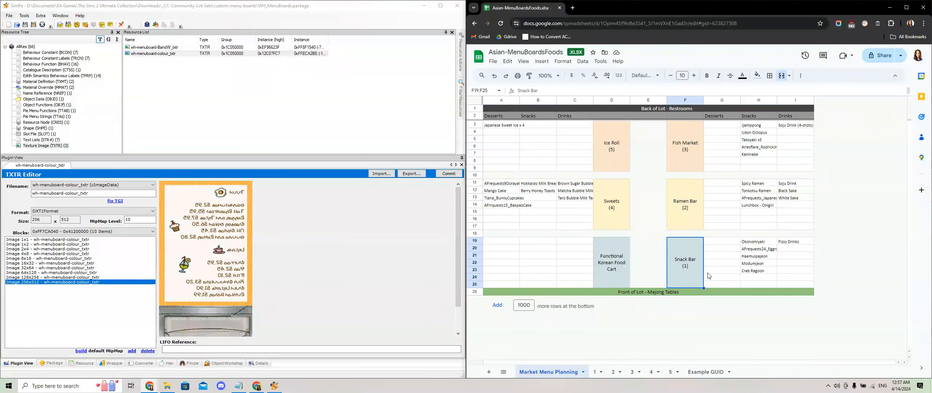
Review the Snack Bar foods and the Ramen Bar, Fish Market and Ice Roll blocks in the Market Menu Planning sheet.
left_click(755, 248)
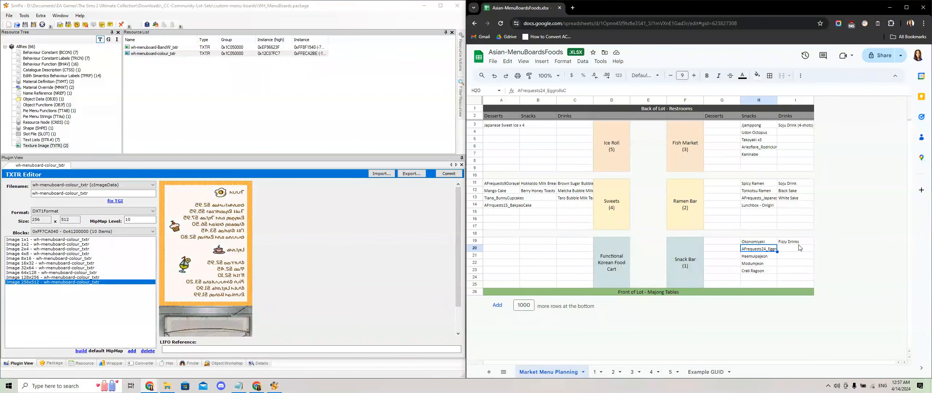
left_click(696, 210)
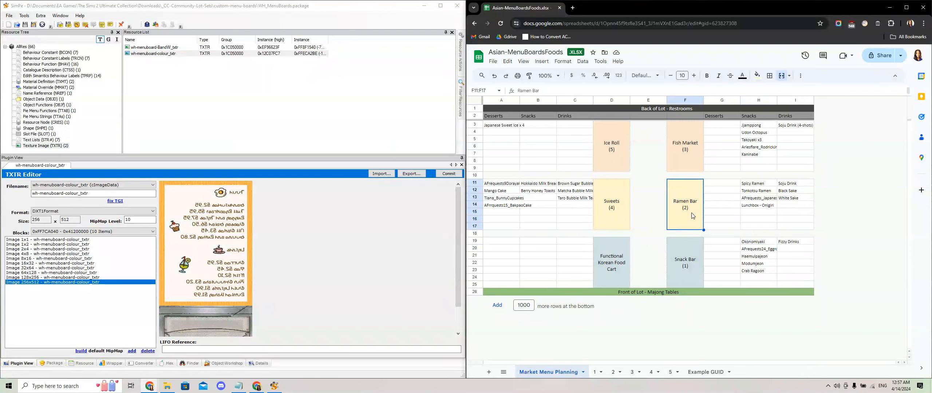
left_click(687, 162)
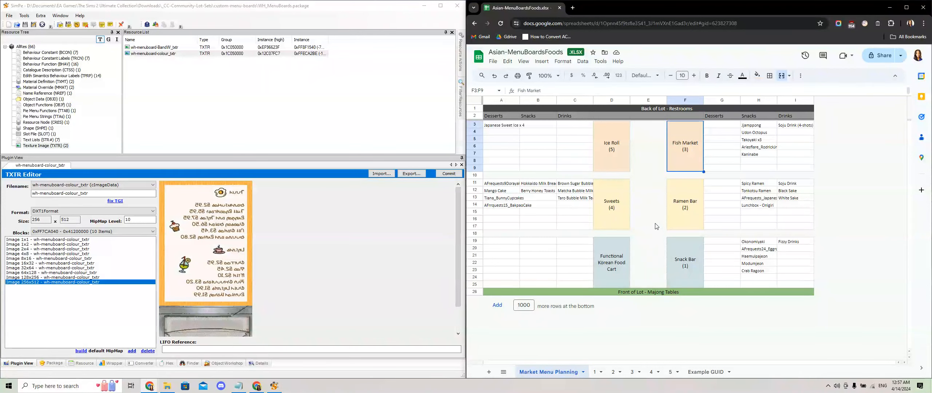
left_click(626, 144)
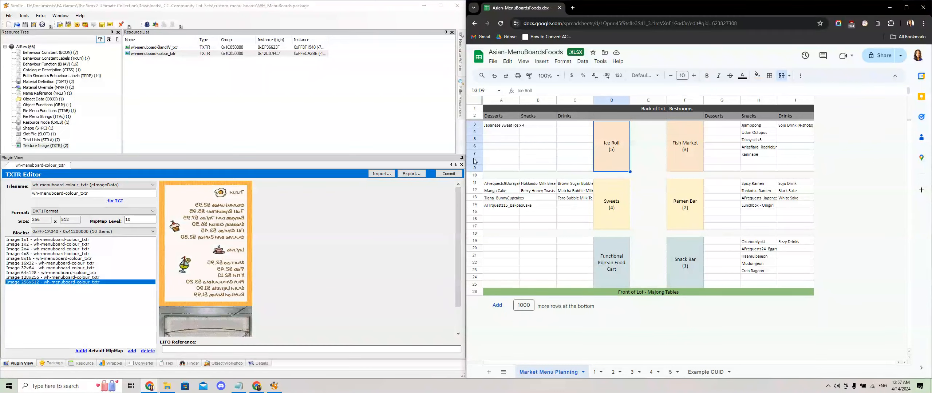
Show all resources of the WH_MenuBoards package in SimPe, open the Fix Integrity scenegraph rename wizard and enlarge its window.
left_click(377, 115)
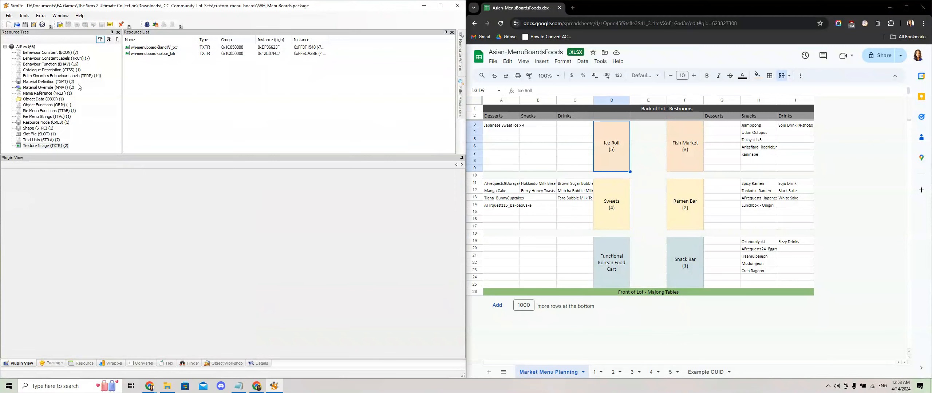
left_click(24, 46)
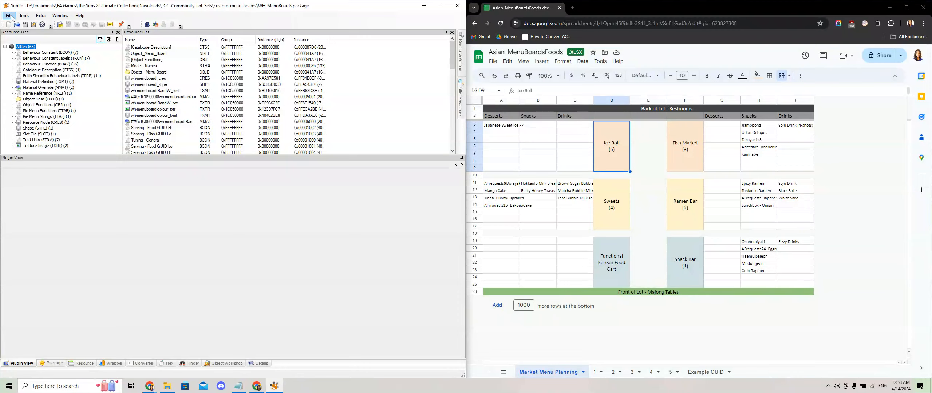
left_click(30, 20)
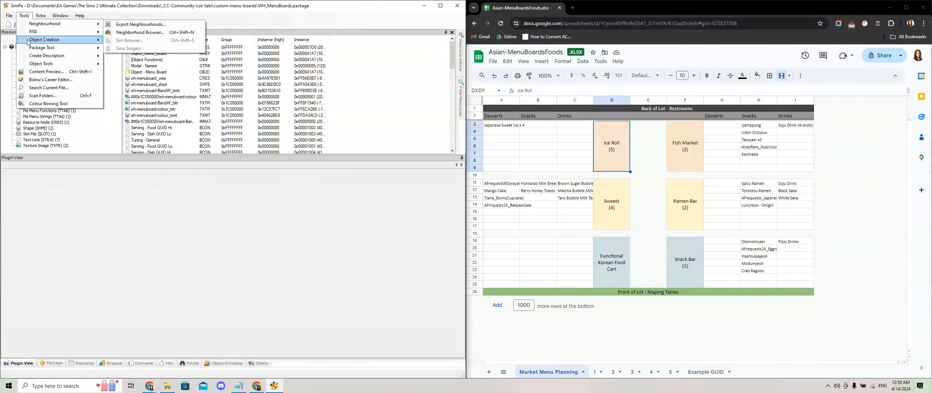
mouse_move(25, 67)
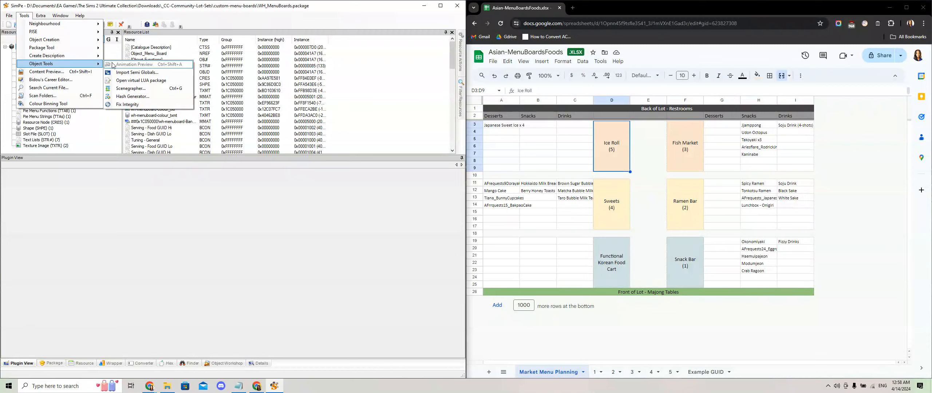
left_click(148, 108)
left_click_drag(201, 16, 335, 48)
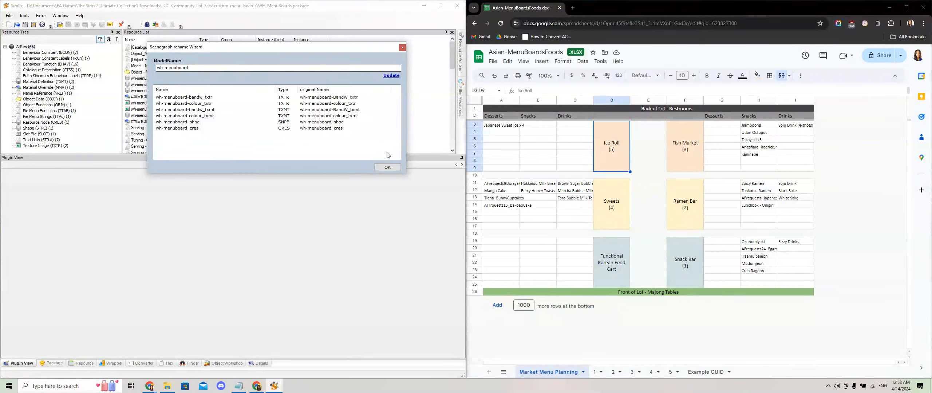
left_click_drag(405, 170, 432, 221)
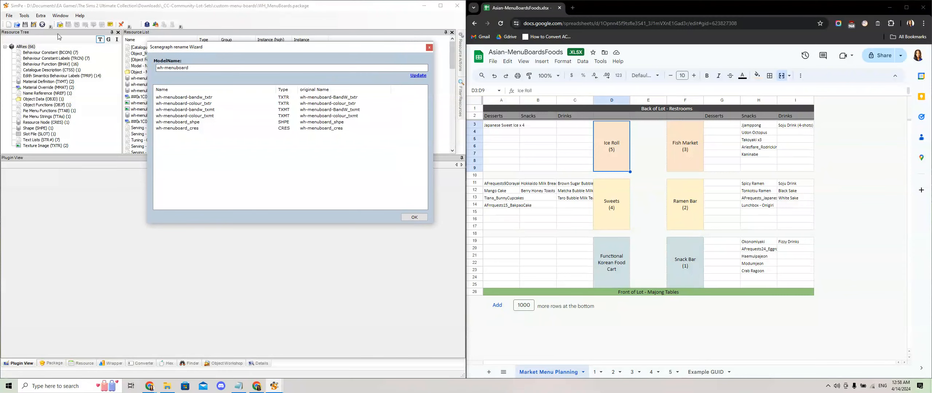
Open the asian-menuboards folder in File Explorer to check how the existing menu board packages are named.
left_click(206, 67)
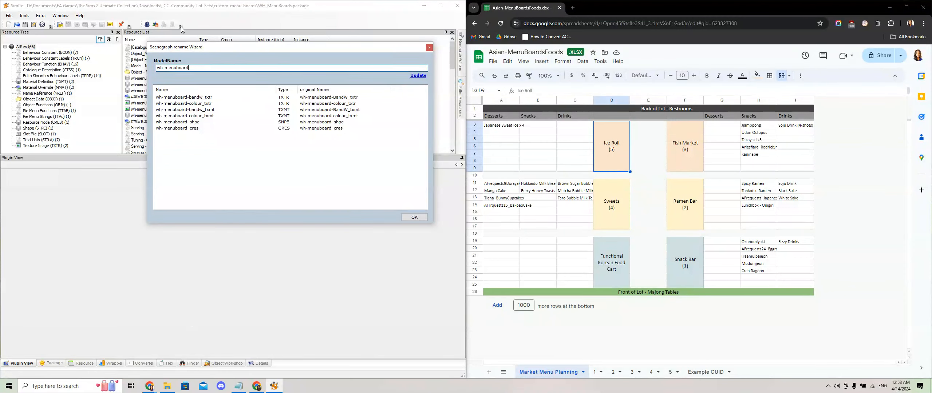
left_click_drag(192, 70, 157, 68)
left_click(166, 68)
left_click(167, 386)
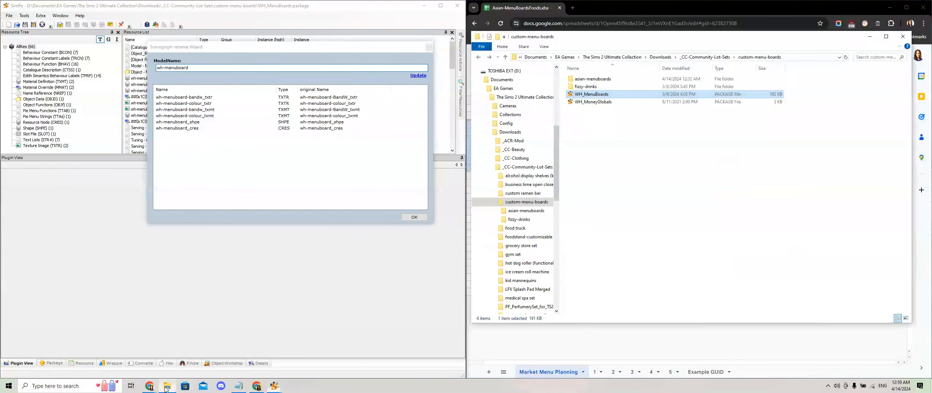
left_click(583, 79)
double_click(582, 79)
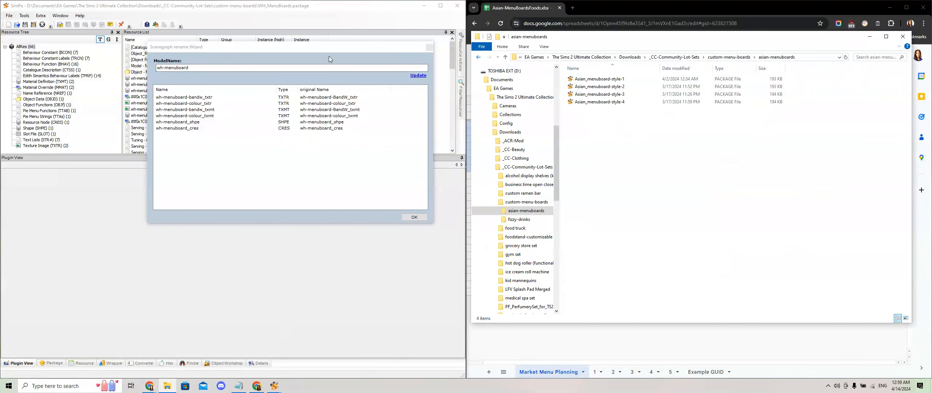
Set the model name in the rename wizard to Asian_menuboard-style-5 and update the resource names.
left_click(178, 71)
left_click_drag(189, 68, 158, 70)
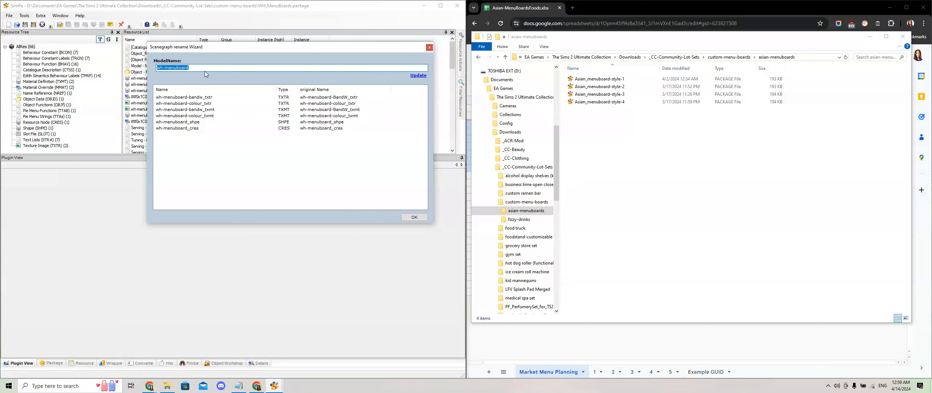
type("Asian_menu")
left_click(421, 76)
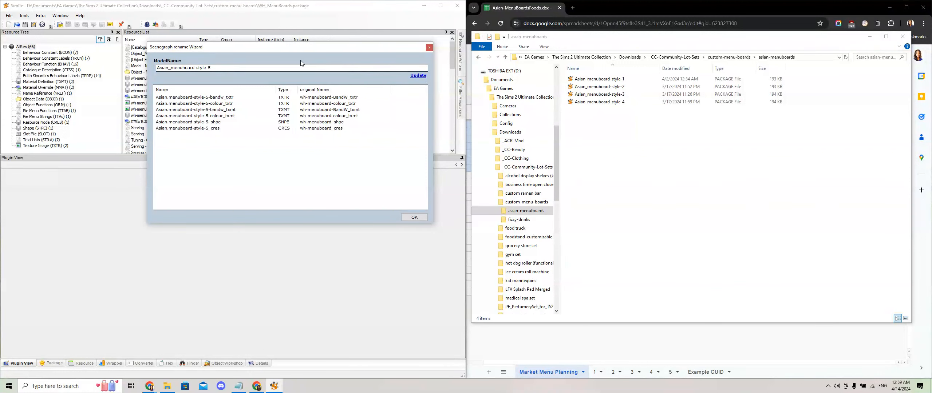
Check each renamed TXTR, TXMT, SHPE and CRES entry in the wizard and accept the rename.
left_click(215, 99)
left_click(215, 104)
left_click(215, 110)
left_click(215, 116)
left_click(215, 123)
left_click(217, 129)
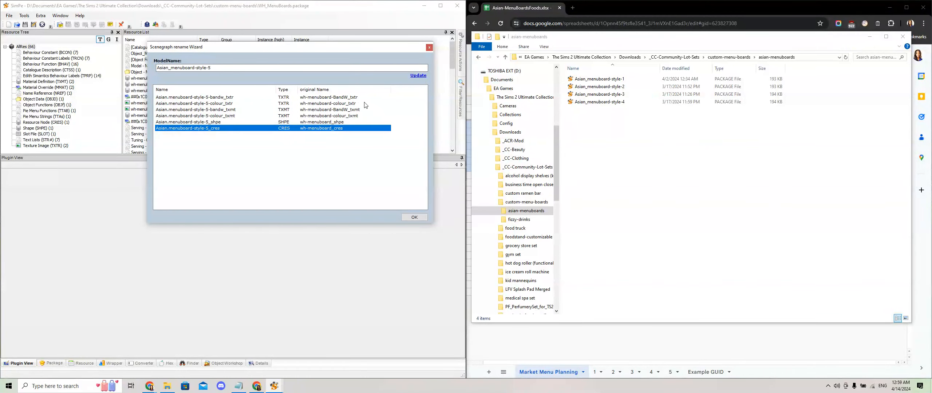
left_click(414, 217)
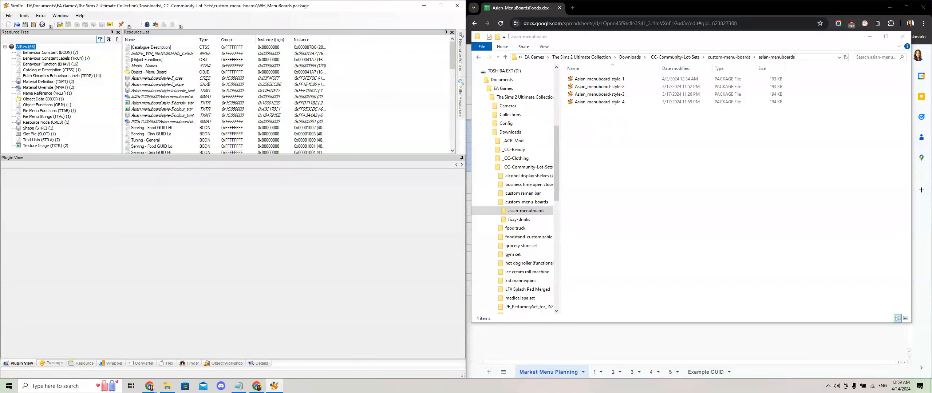
Inspect the renamed resource node, shape, material definition and material override in the resource list.
left_click(145, 80)
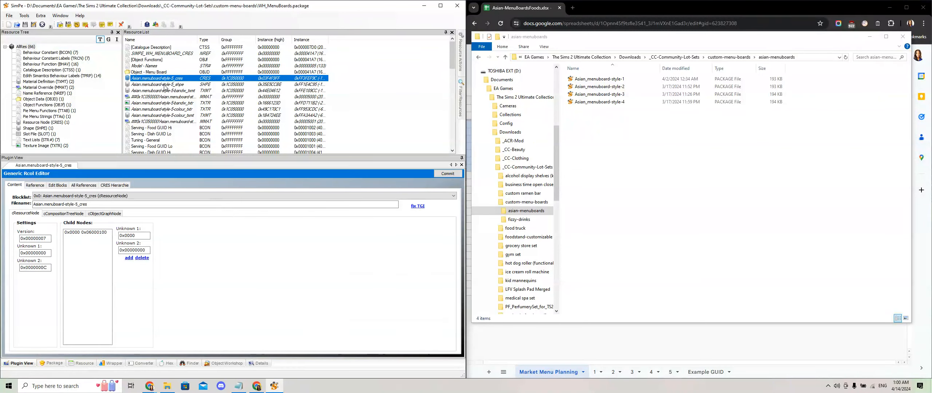
left_click(164, 85)
left_click(169, 92)
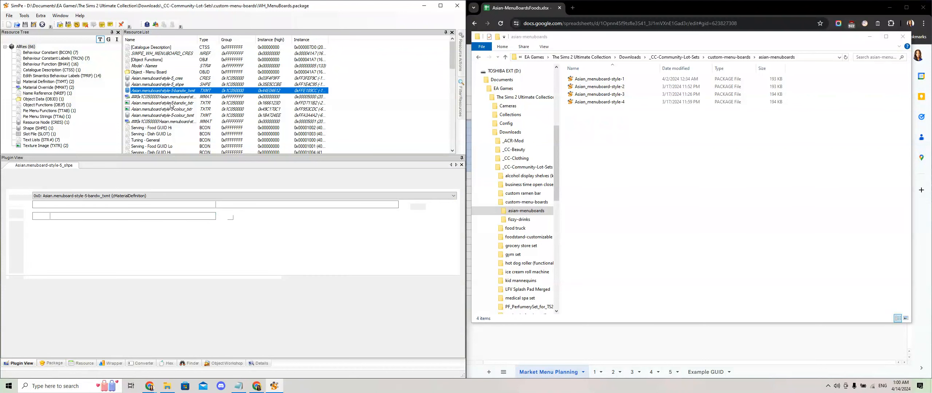
key("Down")
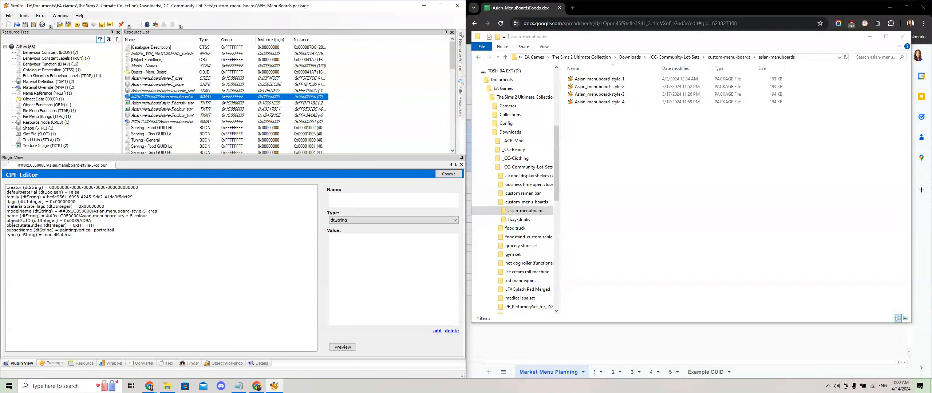
Save the package as a new file named Asian_menuboard-style-5 in the asian-menuboards folder.
left_click(251, 15)
left_click(10, 17)
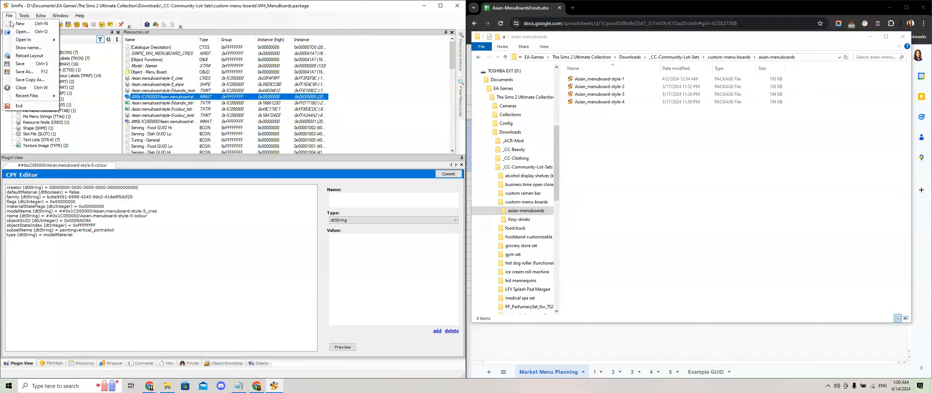
left_click(25, 72)
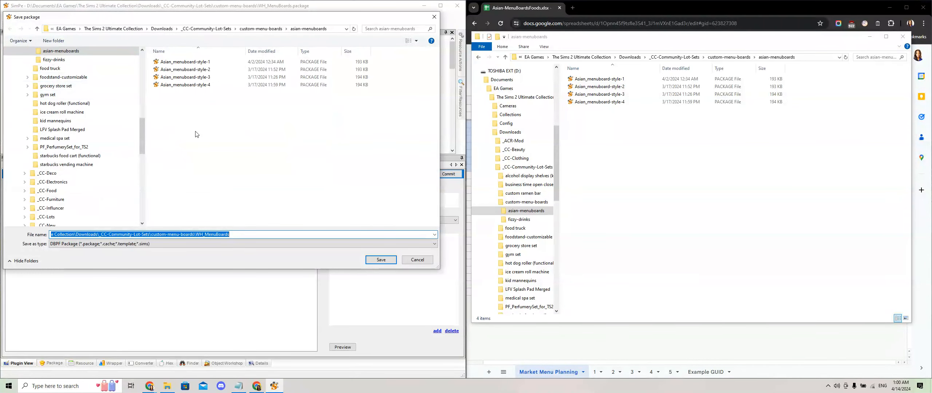
left_click(189, 86)
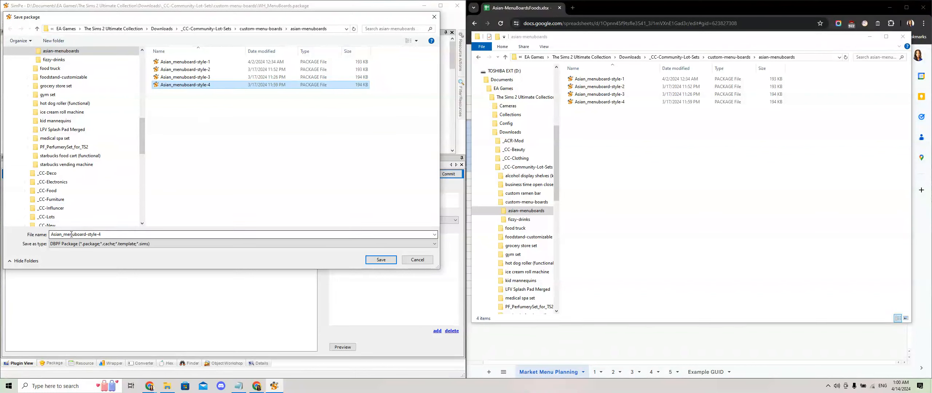
left_click(93, 234)
left_click(105, 233)
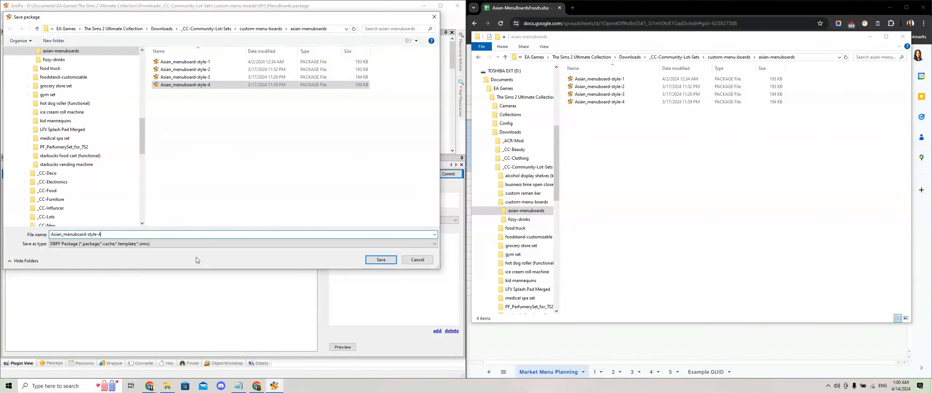
key("BackSpace")
type("5")
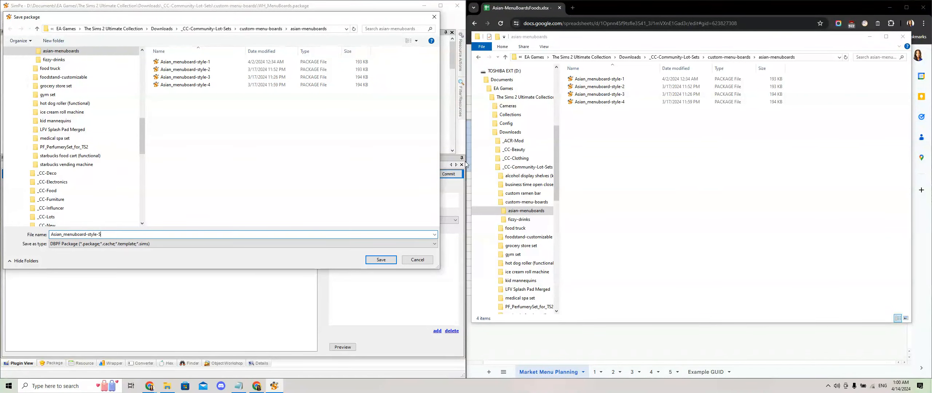
left_click(383, 259)
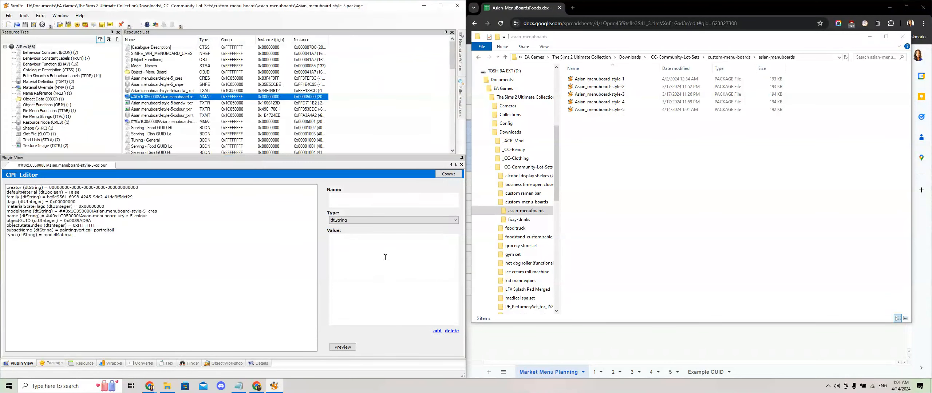
Check the Asian_menuboard-style-5 file and the original WH_MenuBoards package in the enlarged File Explorer window, and minimize it.
double_click(577, 36)
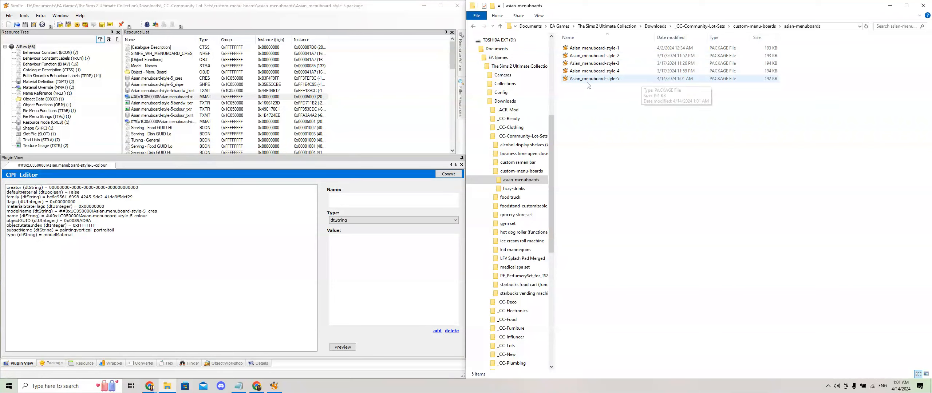
left_click(601, 81)
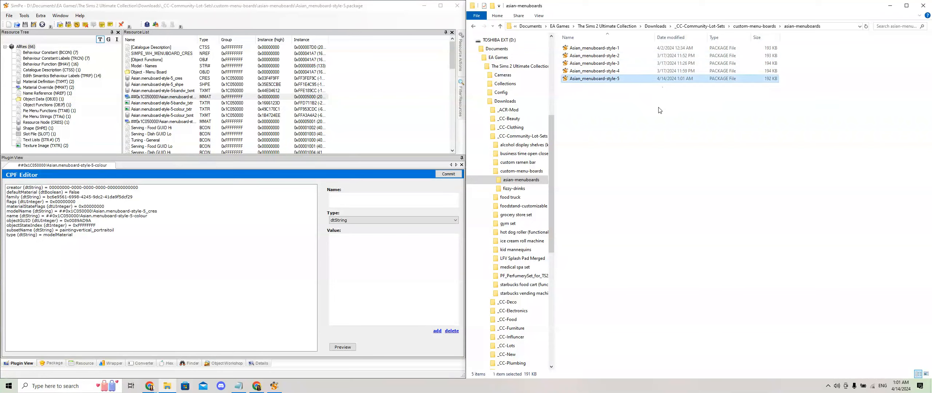
left_click(474, 26)
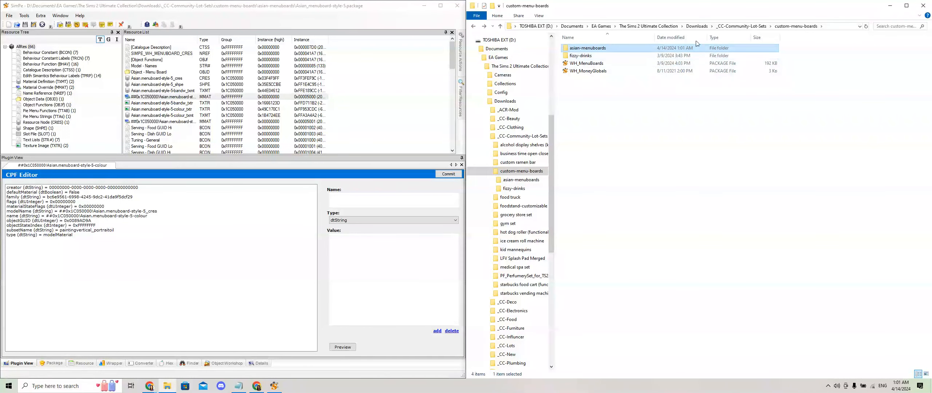
left_click(596, 64)
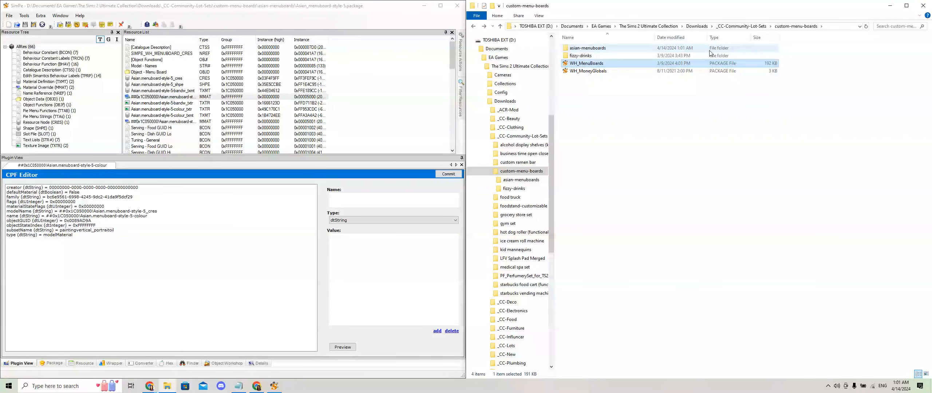
left_click(602, 65)
left_click(617, 62)
left_click(890, 5)
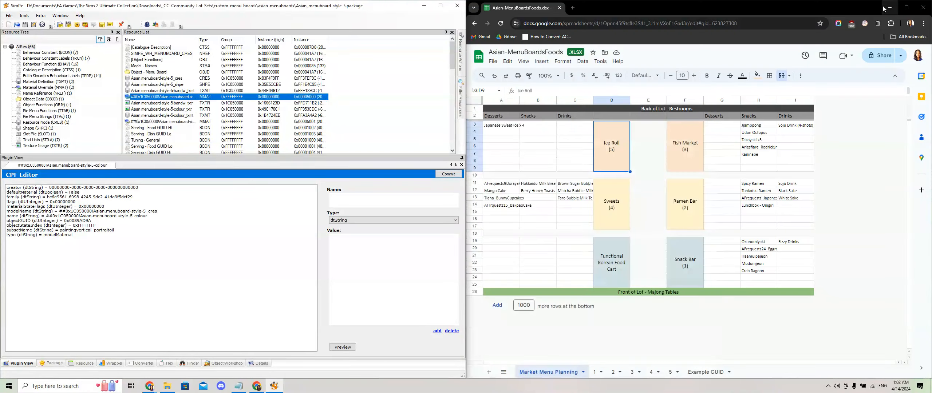
Open the Creating New GUIDs tutorial at hugelunatic.com/creating-new-guids in the browser.
left_click(573, 8)
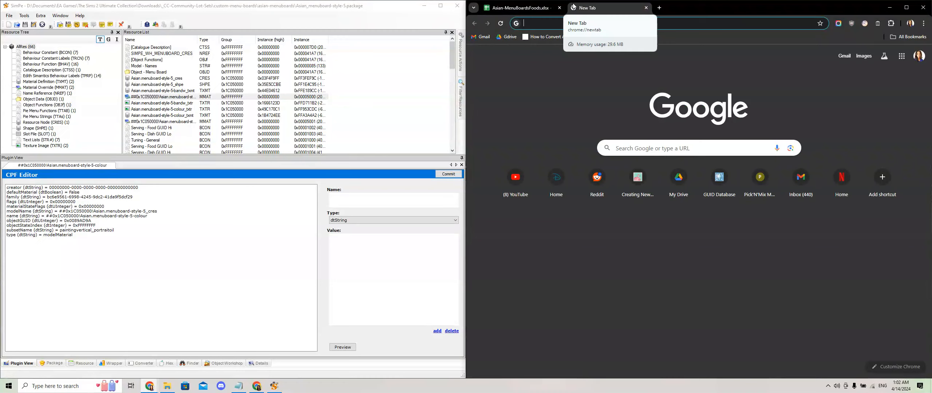
type("hugel")
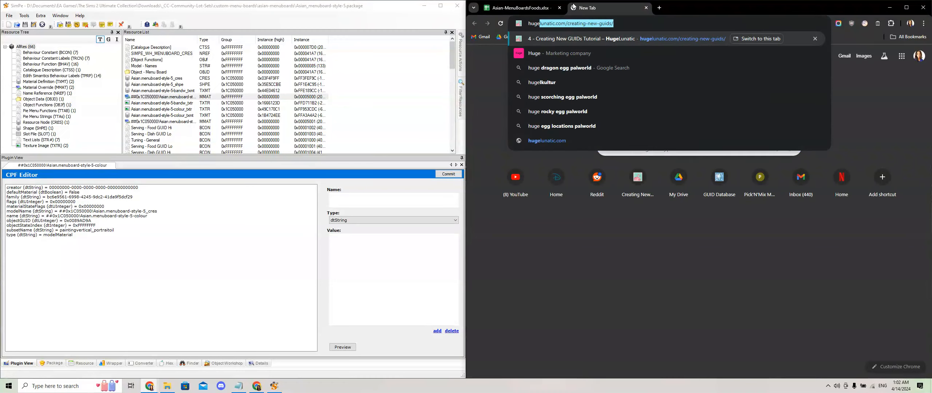
type("unatic")
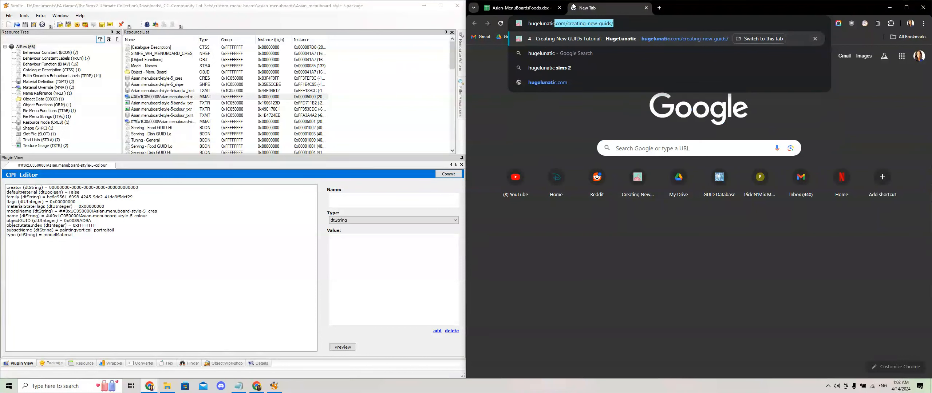
type(".com")
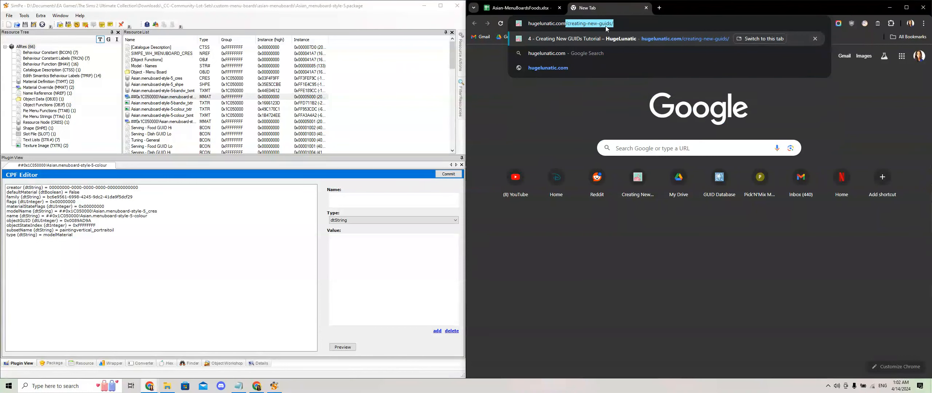
left_click(621, 24)
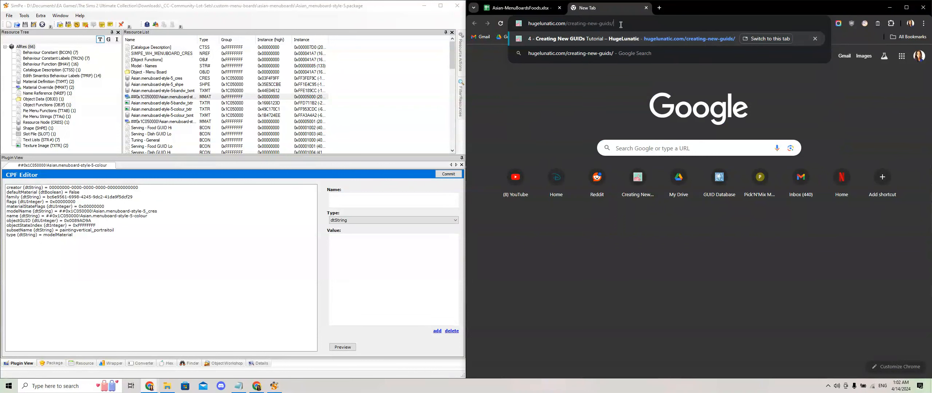
left_click(657, 38)
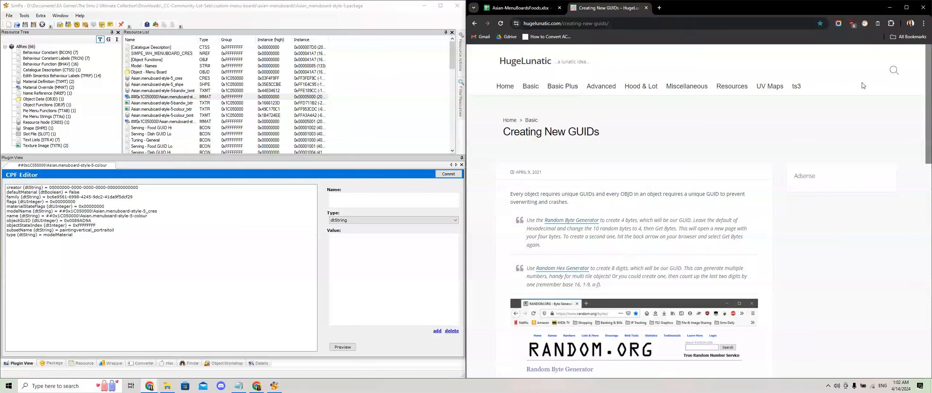
Read the Creating New GUIDs instructions on generating bytes and replacing the GUID in the OBJD.
scroll(710, 186, "down", 1)
scroll(710, 186, "down", 1)
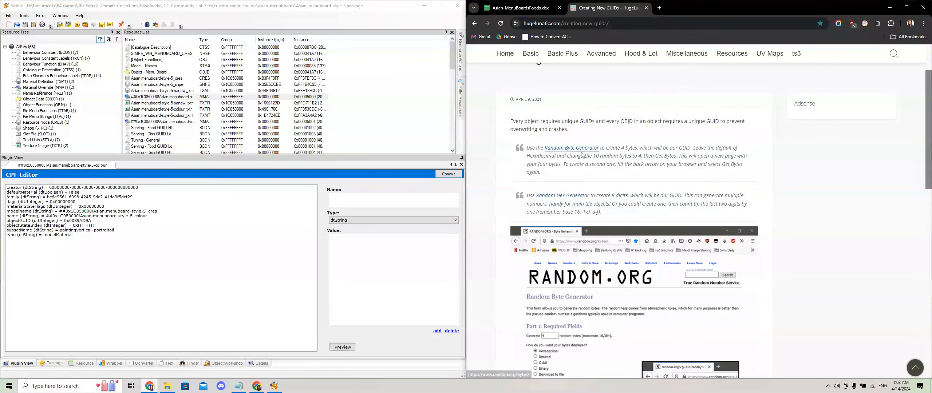
scroll(642, 189, "down", 1)
scroll(642, 188, "down", 2)
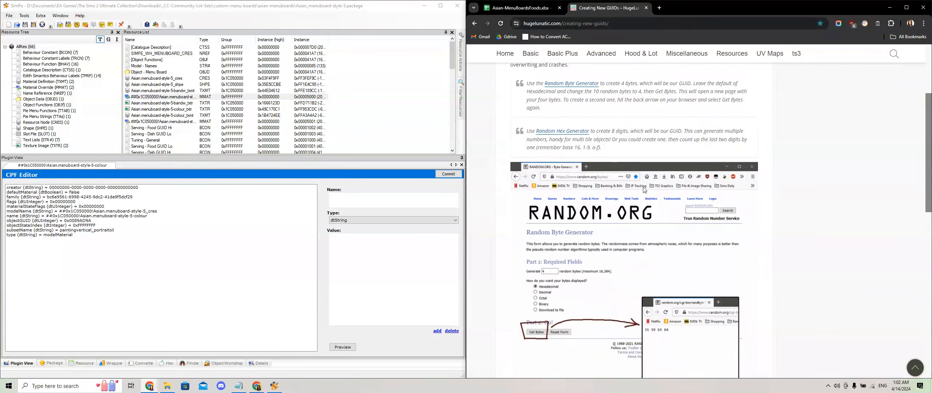
scroll(656, 197, "down", 5)
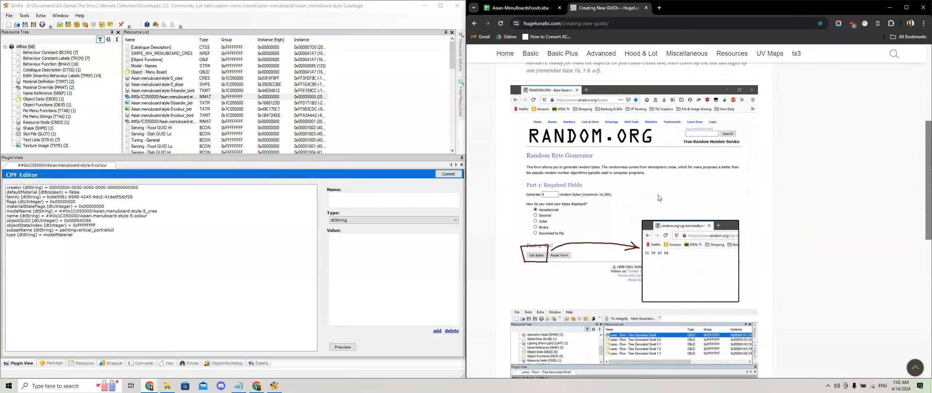
scroll(661, 196, "down", 3)
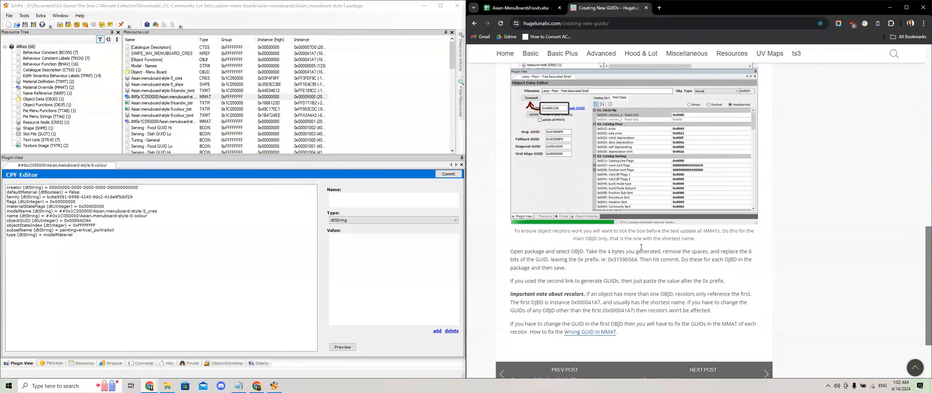
scroll(473, 223, "up", 4)
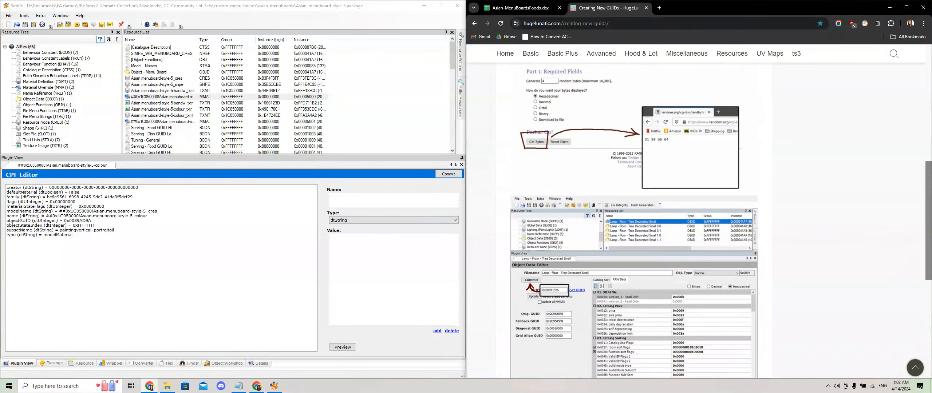
scroll(739, 170, "up", 4)
scroll(567, 105, "up", 4)
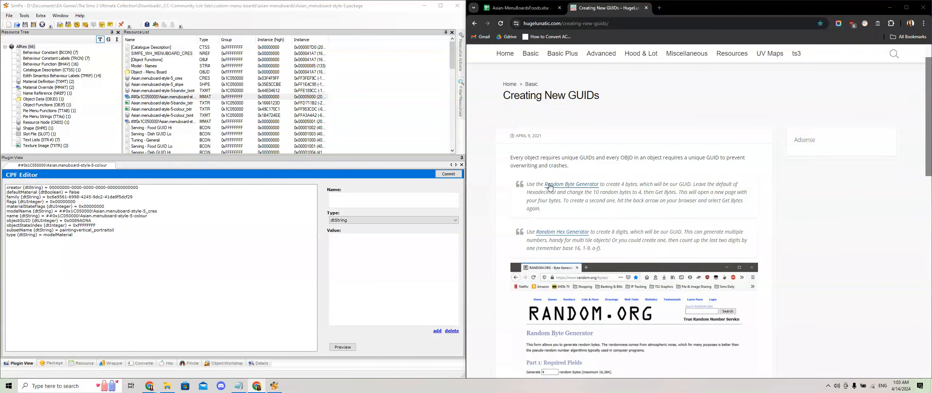
Open the tutorial's linked Random Byte Generator and generate 4 random bytes in hexadecimal.
left_click(594, 185)
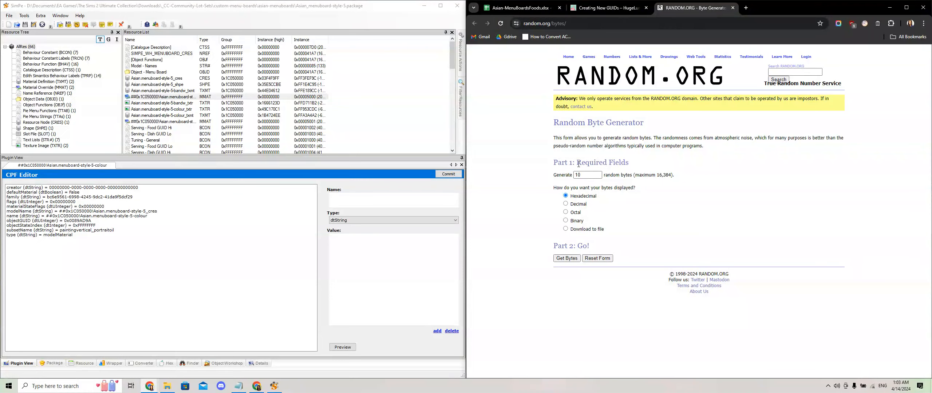
double_click(600, 174)
type("4")
left_click(616, 162)
left_click(563, 259)
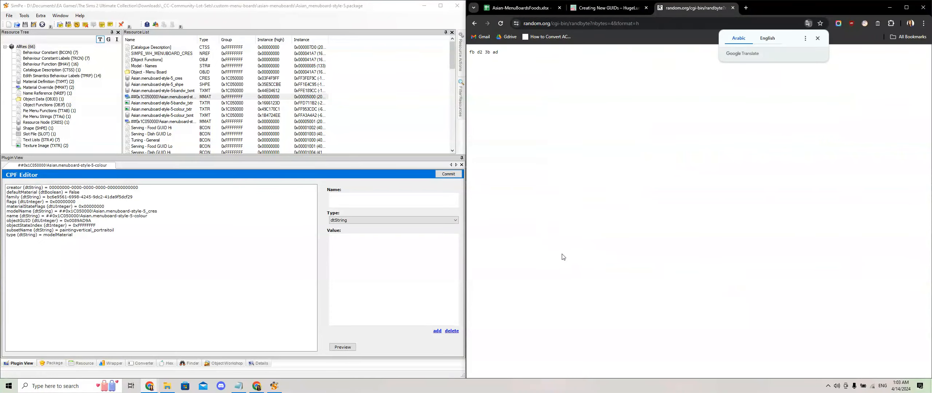
left_click(818, 38)
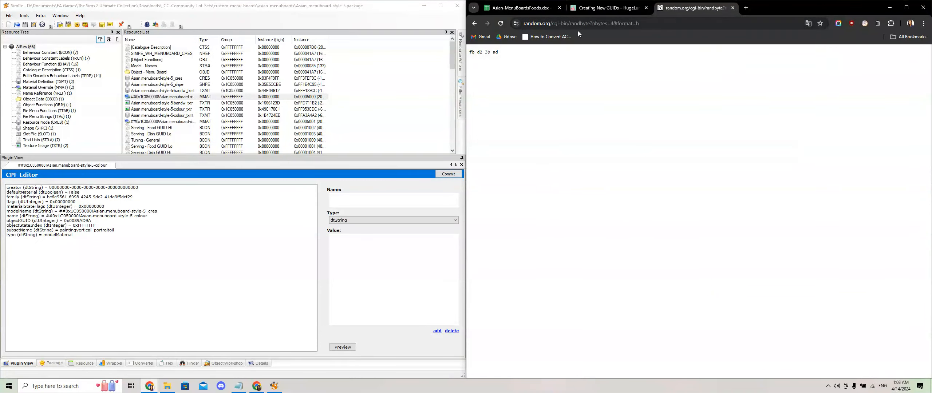
left_click_drag(502, 53, 469, 53)
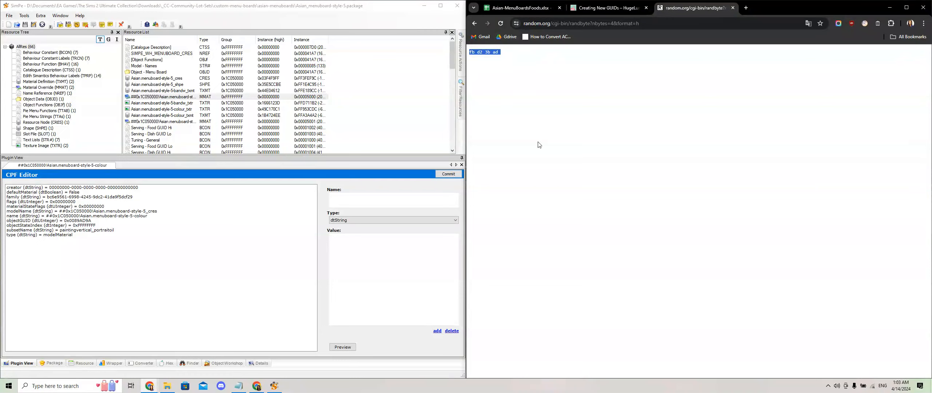
left_click(495, 60)
In SimPe, open the Object - Menu Board object data resource and clear its GUID digits, keeping the 0x prefix.
left_click(279, 9)
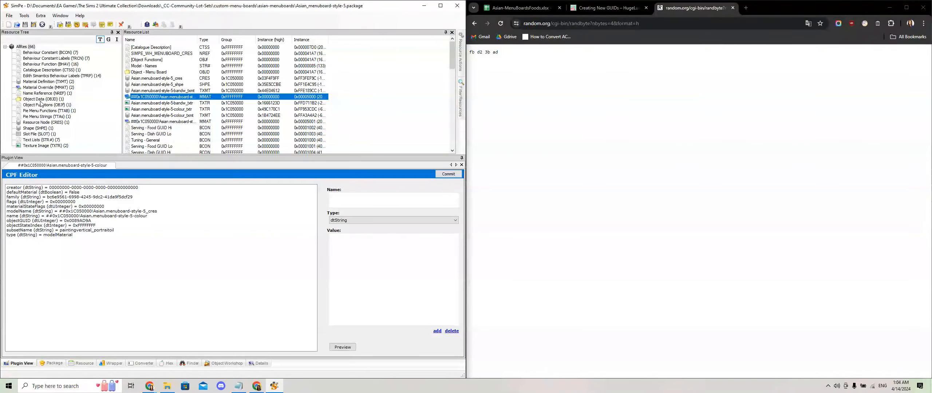
left_click(55, 100)
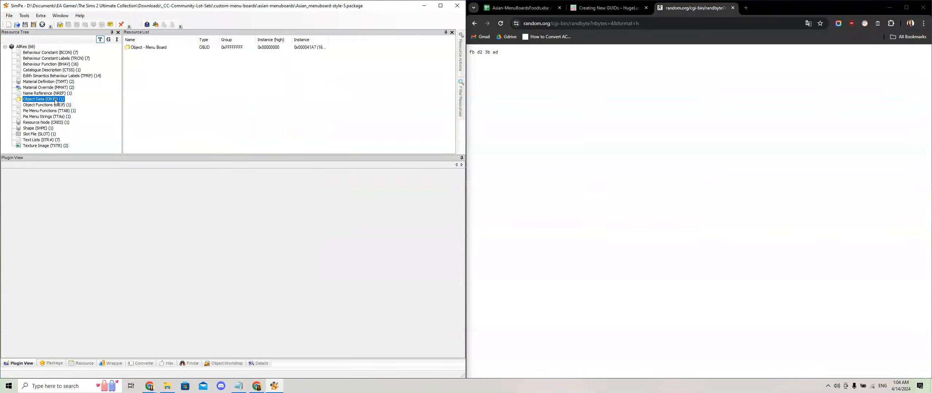
left_click(145, 48)
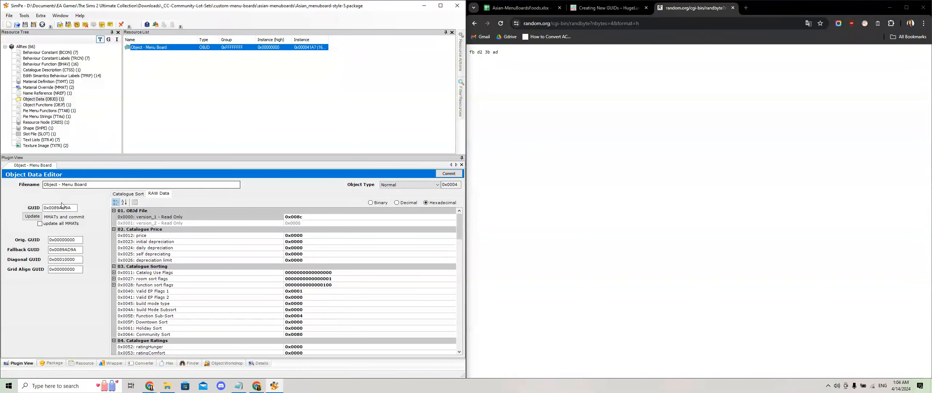
left_click(45, 208)
left_click_drag(49, 208, 73, 205)
left_click(76, 208)
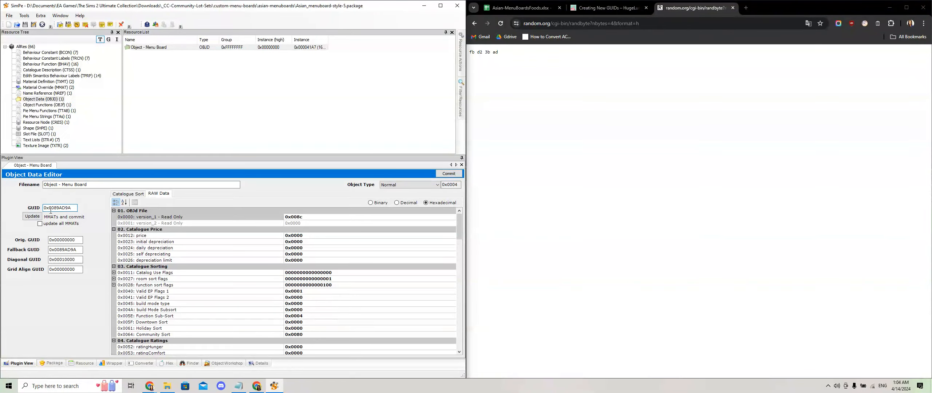
left_click_drag(50, 207, 77, 206)
key("BackSpace")
Copy the generated bytes fb d2 3b ad from the RANDOM.ORG result page in the browser.
left_click_drag(502, 52, 471, 51)
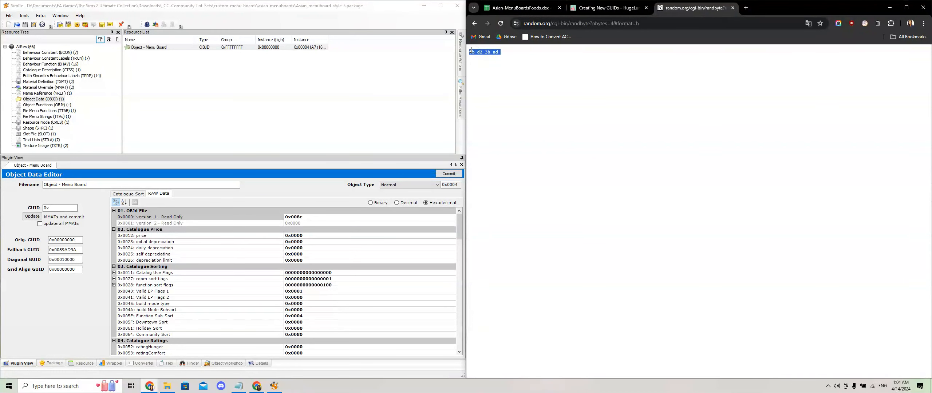
right_click(477, 52)
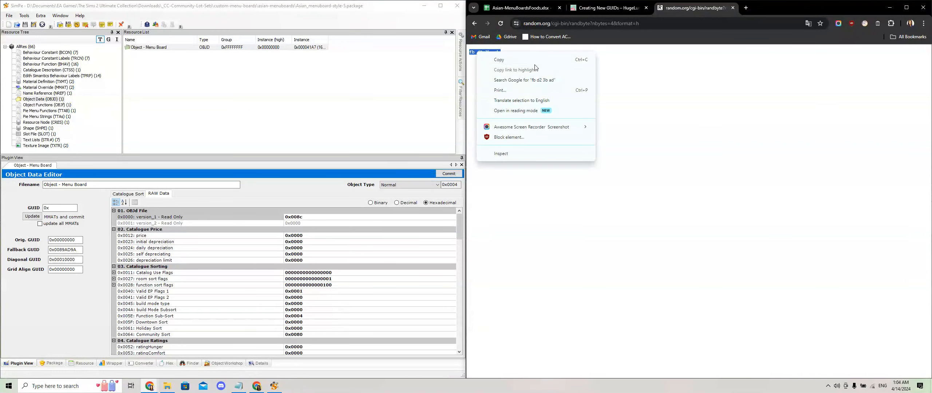
left_click(533, 62)
right_click(498, 53)
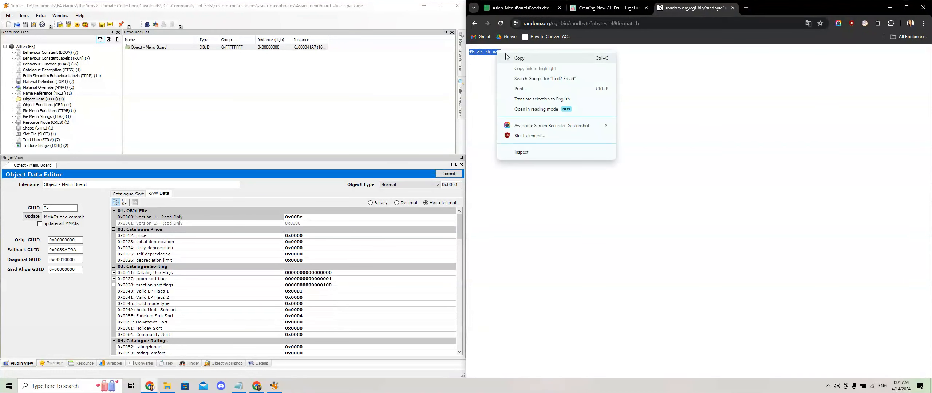
left_click(524, 60)
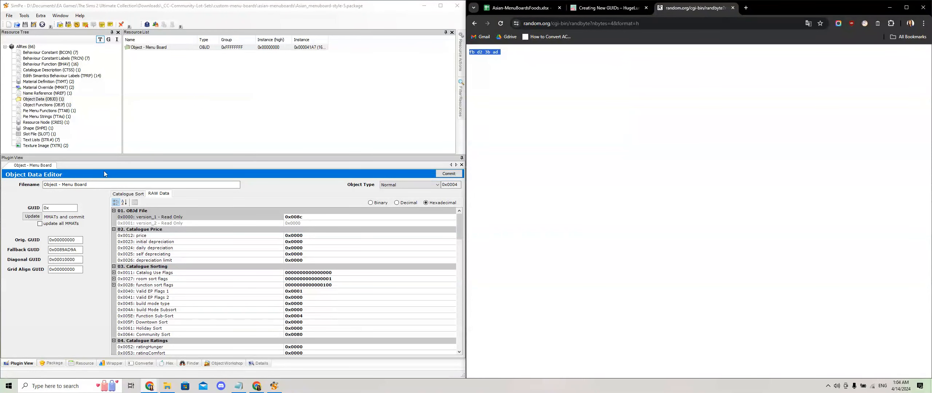
Paste the copied bytes after the 0x prefix in SimPe and remove the spaces so the GUID reads 0xfbd23bad.
left_click(56, 206)
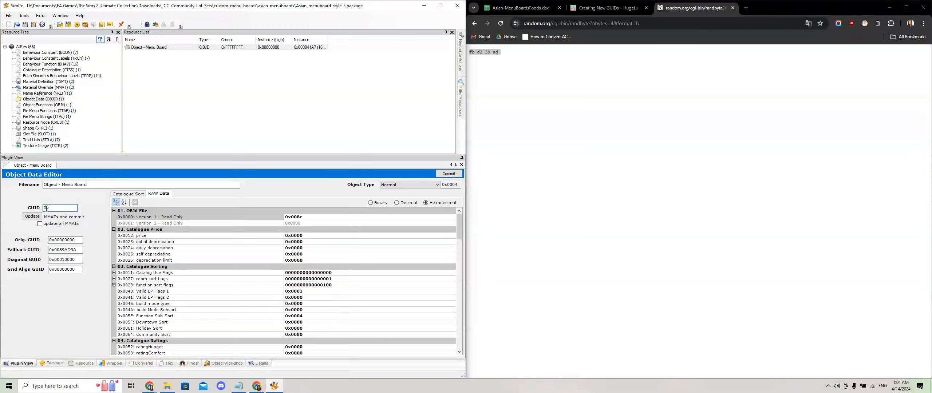
right_click(50, 207)
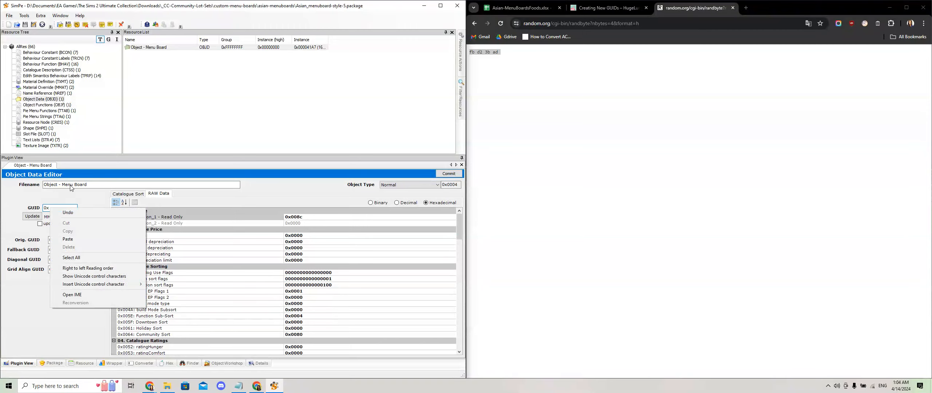
left_click(70, 240)
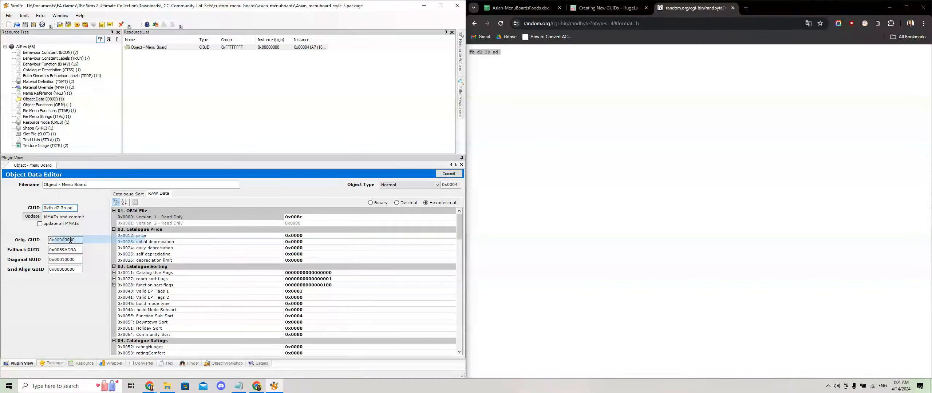
left_click(54, 208)
key("BackSpace")
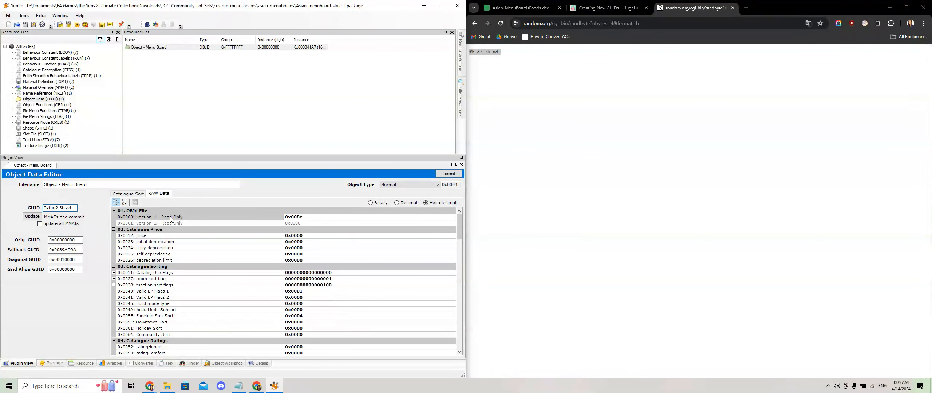
key("BackSpace")
Update the MMATs with the new GUID, commit the Menu Board object data, and save the package.
left_click(23, 216)
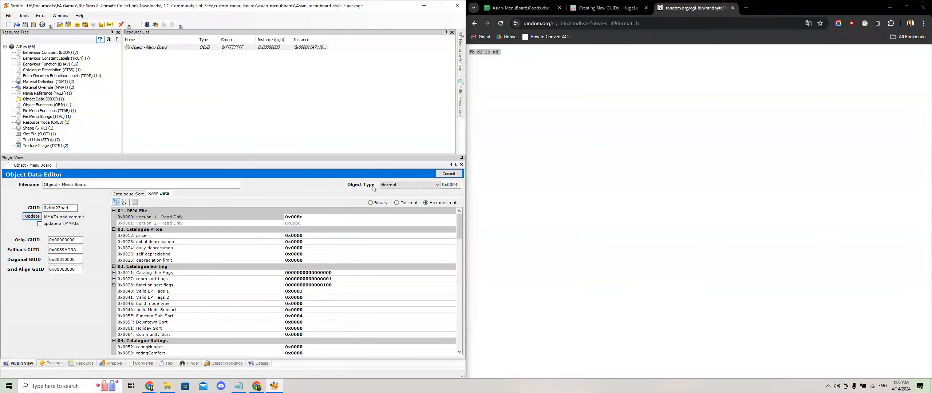
left_click(448, 175)
left_click(159, 48)
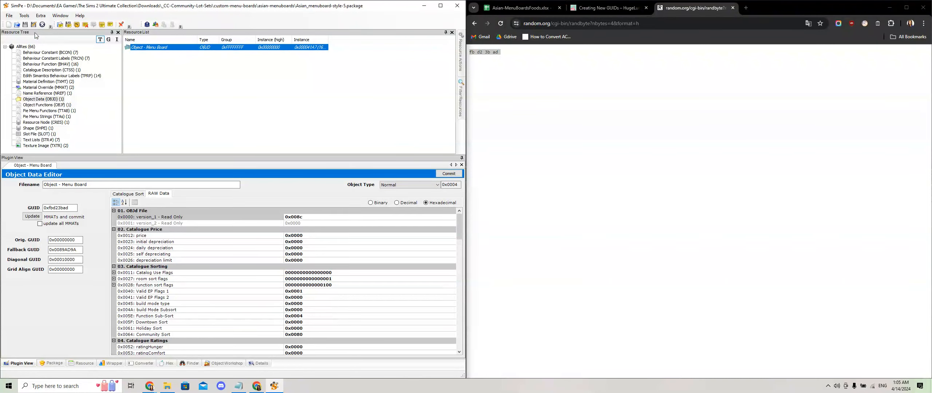
left_click(10, 17)
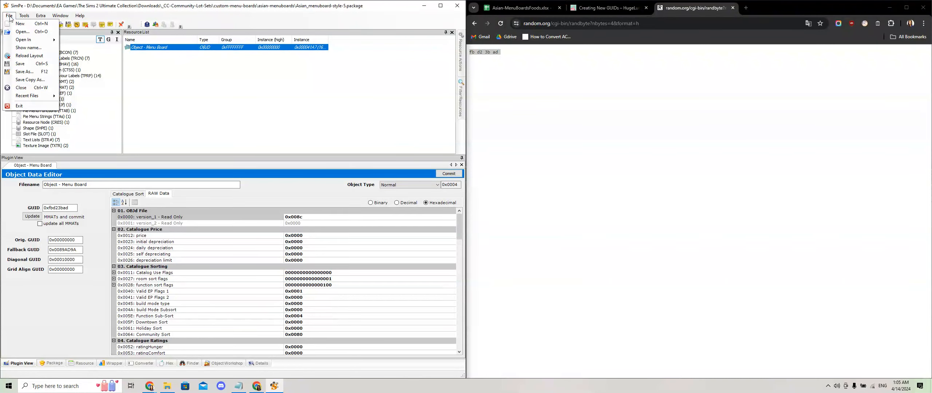
left_click(25, 65)
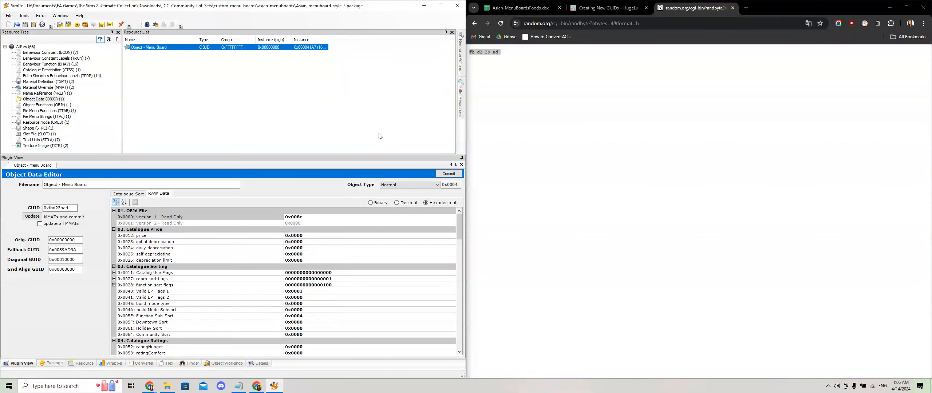
left_click(67, 208)
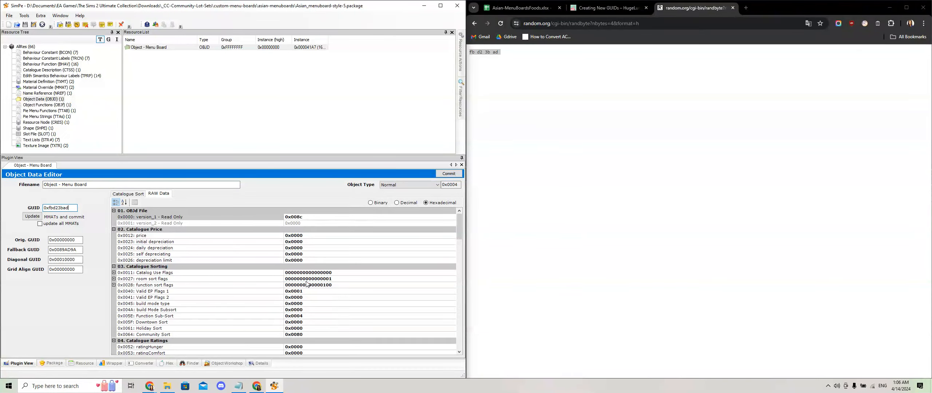
left_click(59, 209)
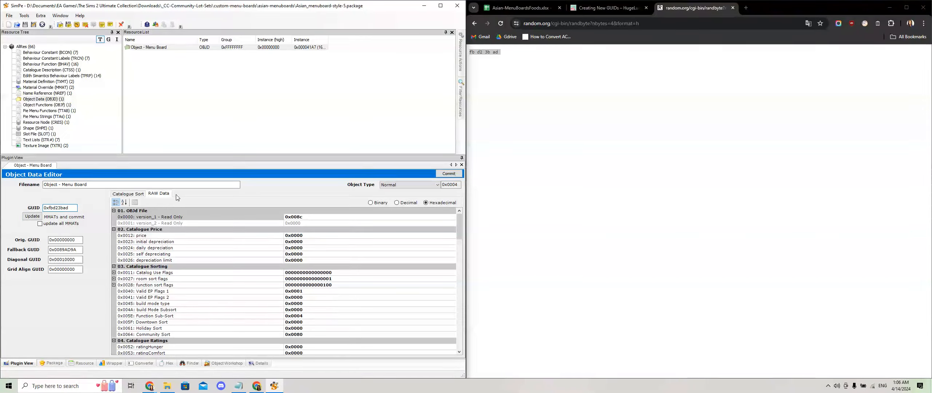
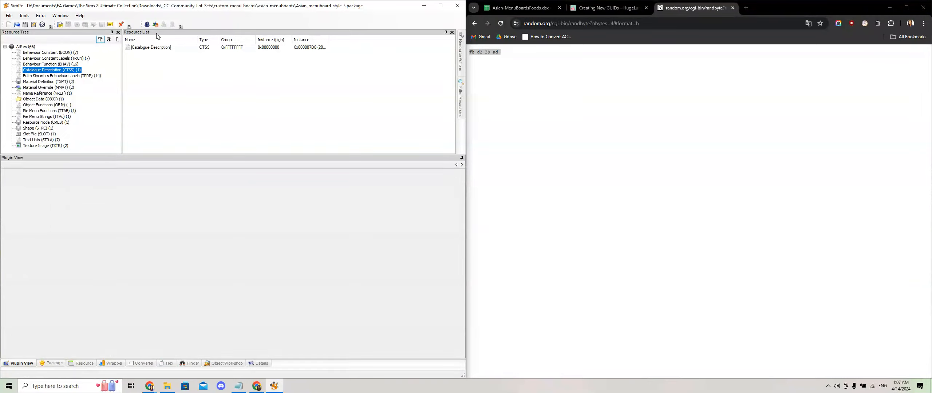
Open the Catalogue Description resource and check its two English Menu Board strings.
left_click(145, 51)
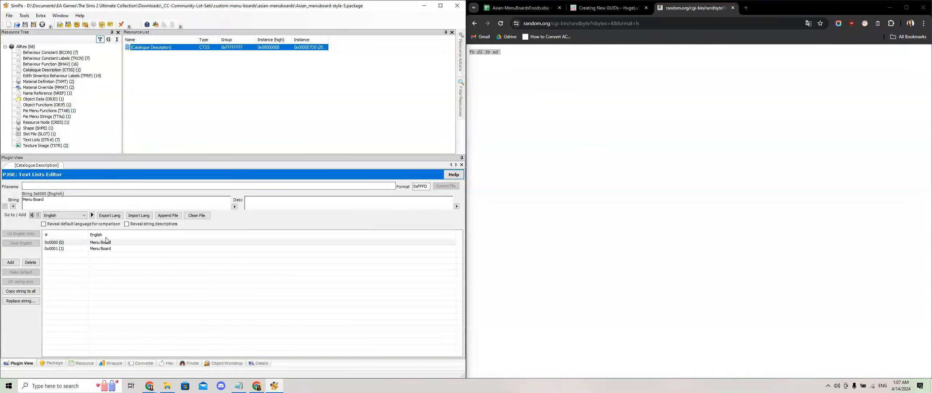
left_click(108, 249)
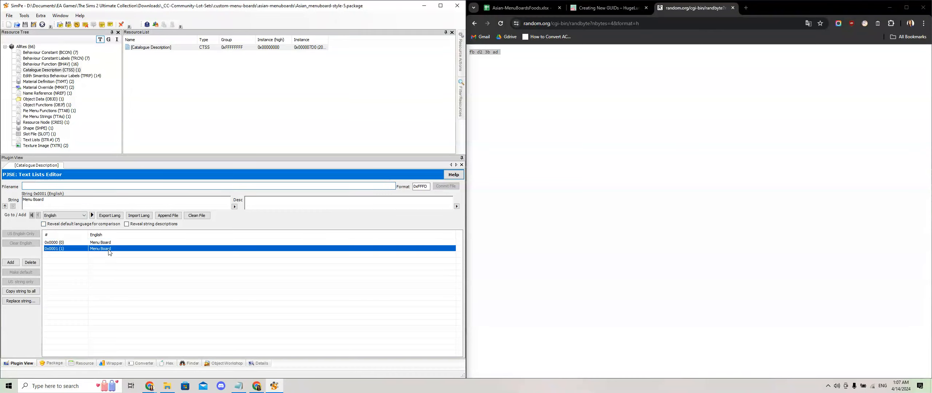
left_click(107, 242)
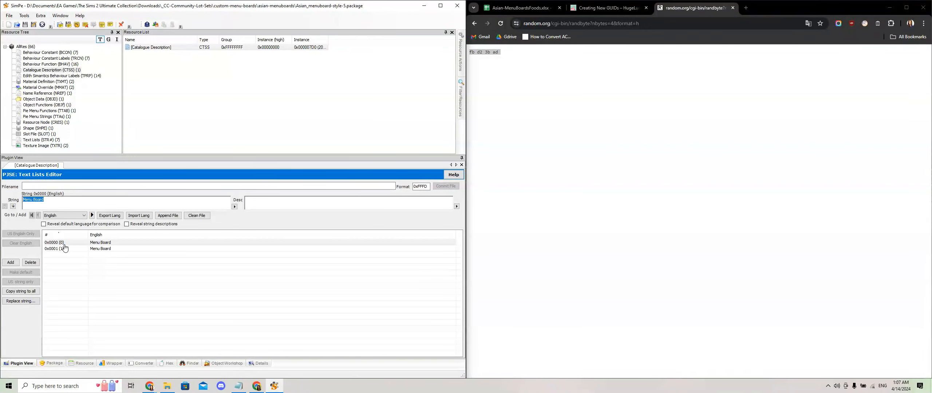
left_click(110, 245)
left_click(127, 244)
left_click(65, 250)
left_click(112, 249)
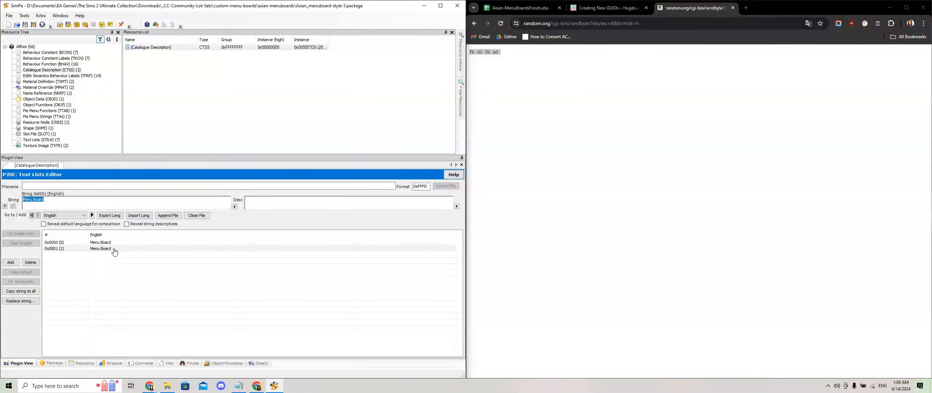
Bring up the Asian-MenuBoardsFoods spreadsheet for reference and replace the first catalogue string with Asian_menuboard-style-5 in SimPe.
left_click(520, 8)
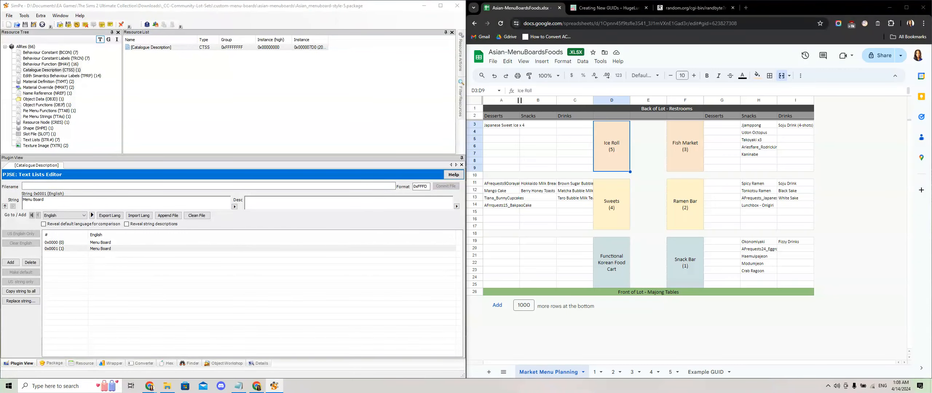
left_click(78, 200)
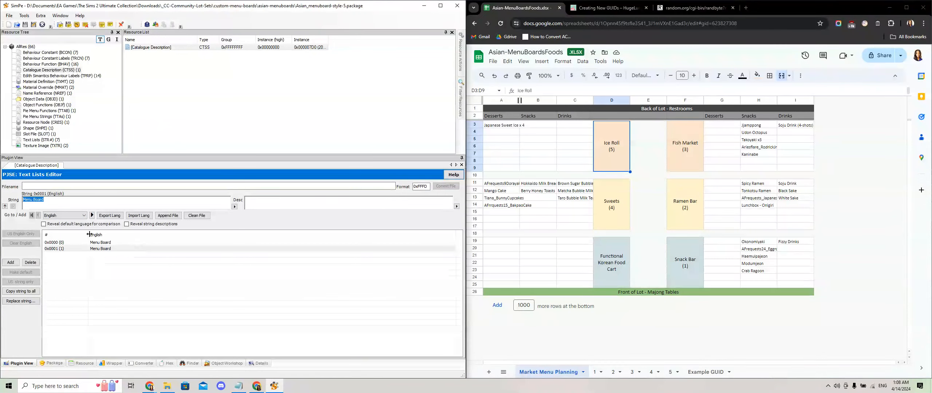
left_click(99, 243)
left_click(67, 206)
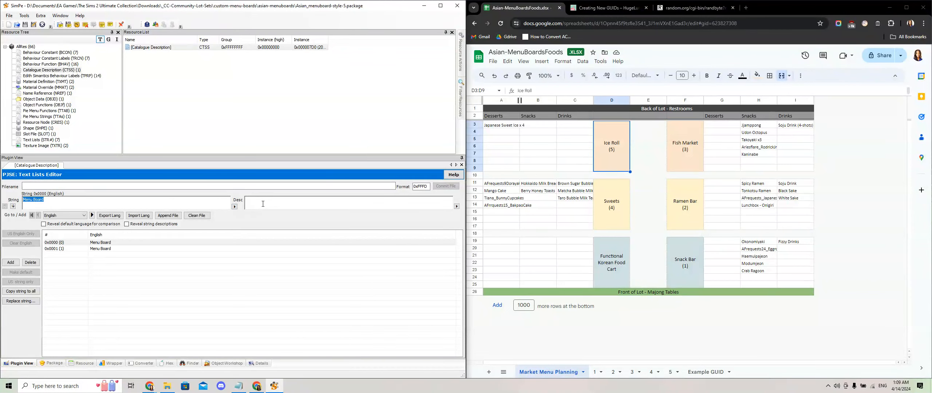
left_click_drag(59, 200, 30, 199)
key("BackSpace")
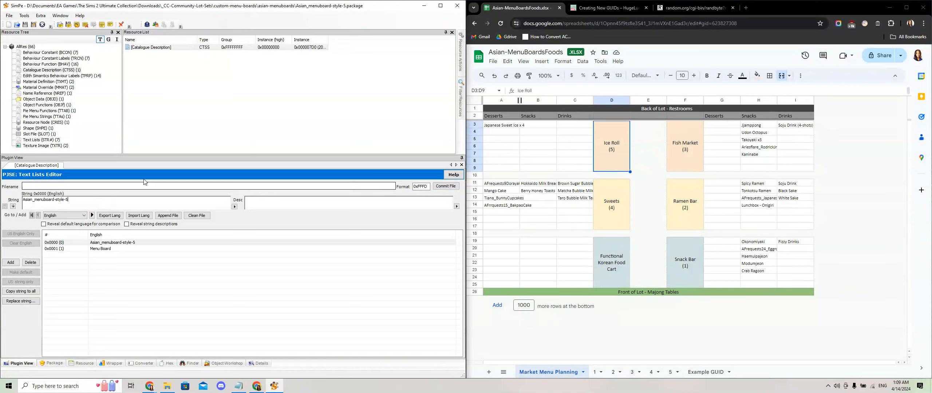
Replace the second catalogue string with "Menu Board Food Items: JapaneseSweetIce: Grape, Green Tea, Lemon, Strawberry".
left_click(55, 250)
left_click(60, 205)
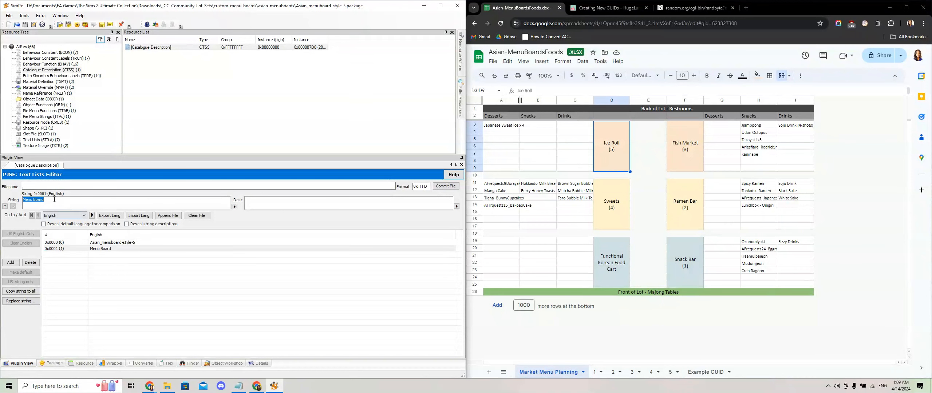
key("BackSpace")
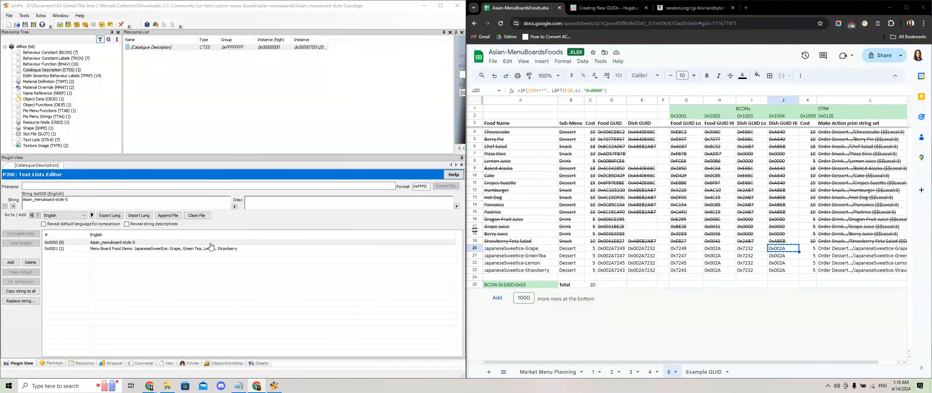
Check the serving entries in the Behaviour Constants, including Food GUID Lo and Food GUID Hi, against the spreadsheet.
left_click(54, 53)
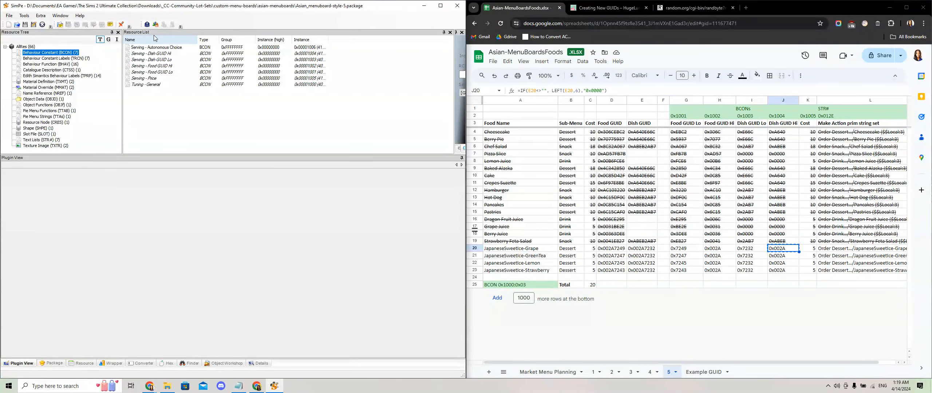
left_click(155, 72)
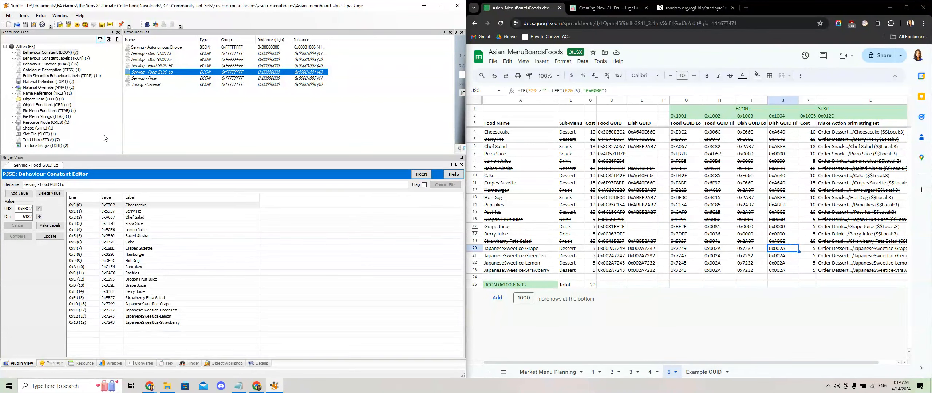
left_click(142, 53)
left_click(140, 48)
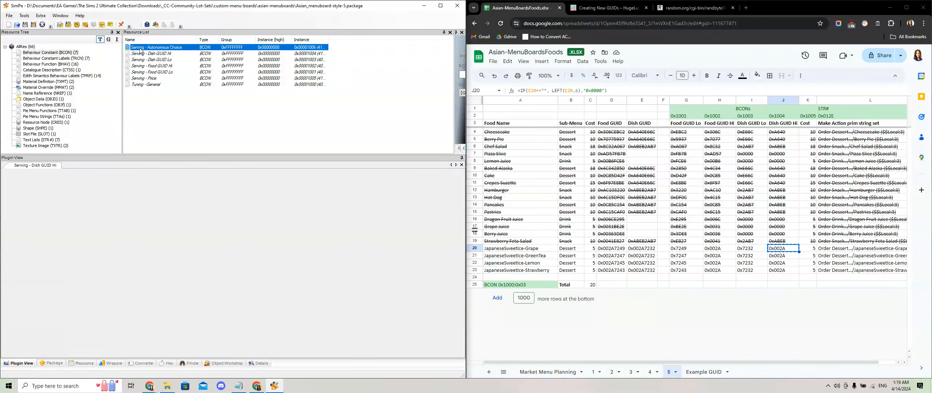
left_click(146, 66)
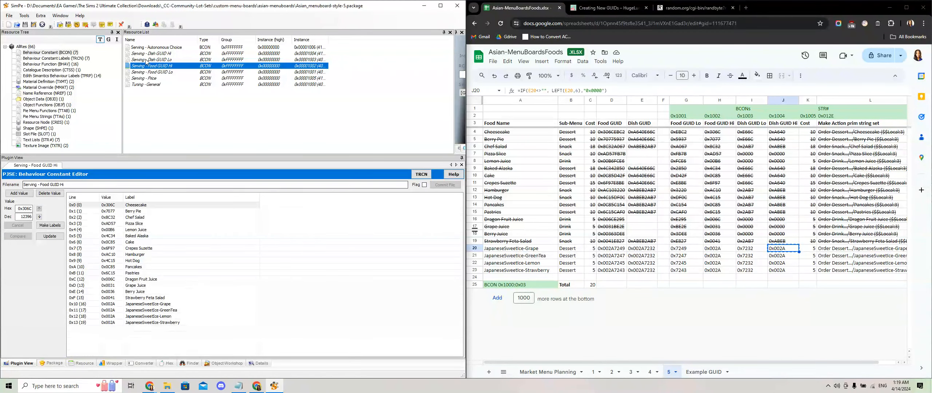
Recheck the Catalogue Description and save the package, closing SimPe once it is stored.
left_click(54, 100)
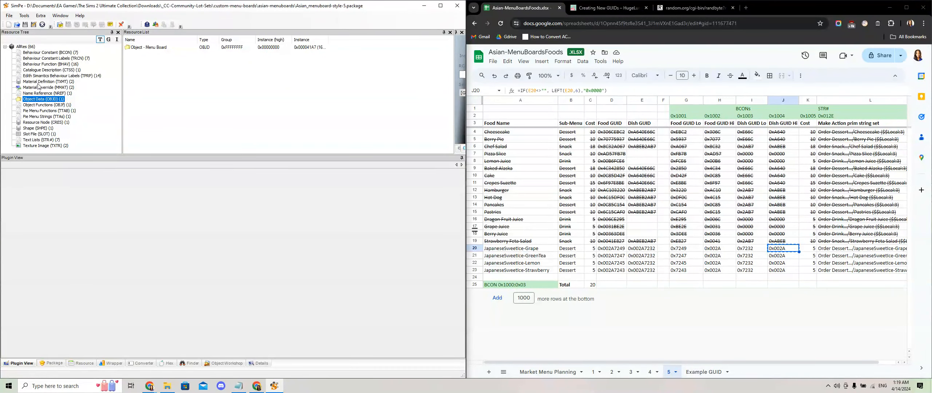
left_click(43, 70)
left_click(137, 48)
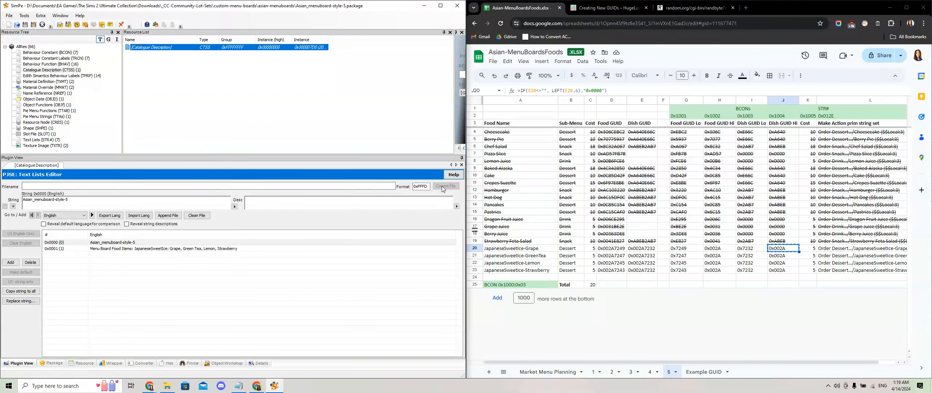
left_click(10, 16)
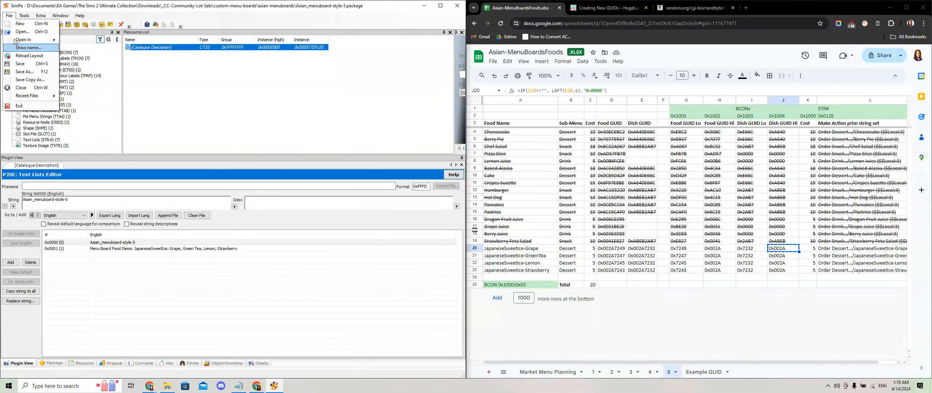
left_click(18, 65)
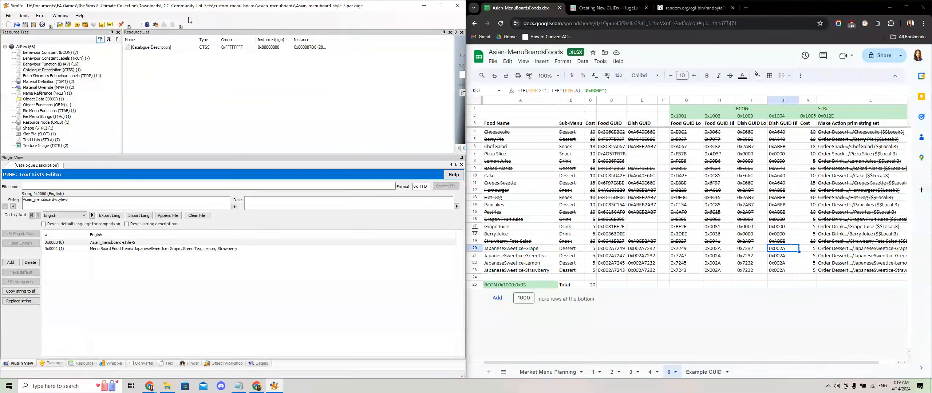
left_click(457, 5)
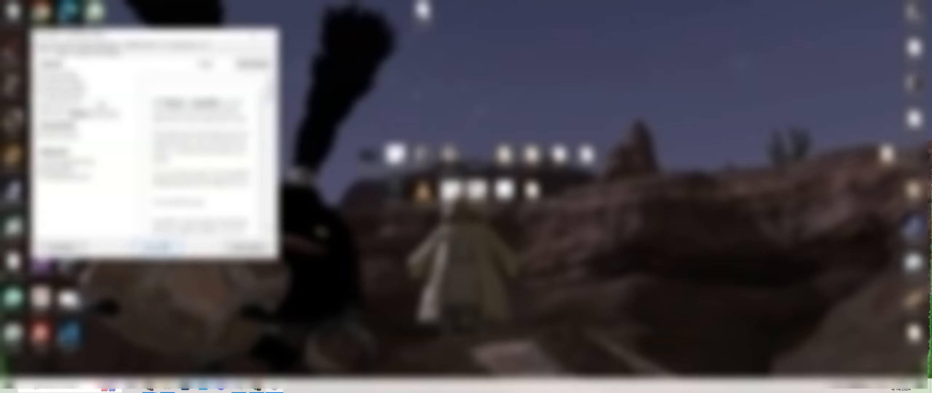
Widen the launcher window on the desktop and start The Sims 2.
left_click_drag(280, 259, 433, 259)
left_click(235, 247)
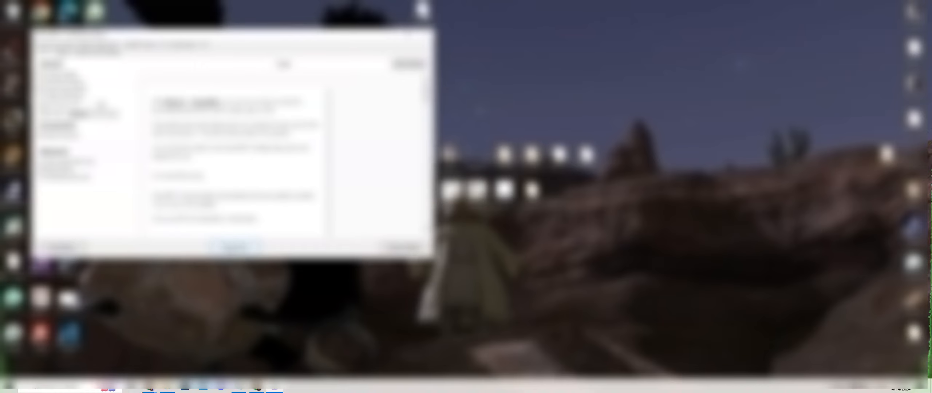
left_click(14, 198)
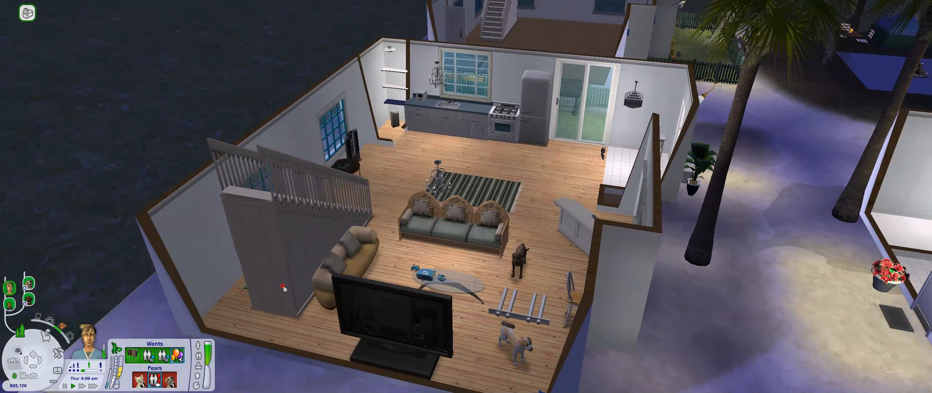
Run the household at normal speed and locate the Asian Street Market community lot across the neighbourhood.
left_click(74, 386)
scroll(477, 187, "down", 2)
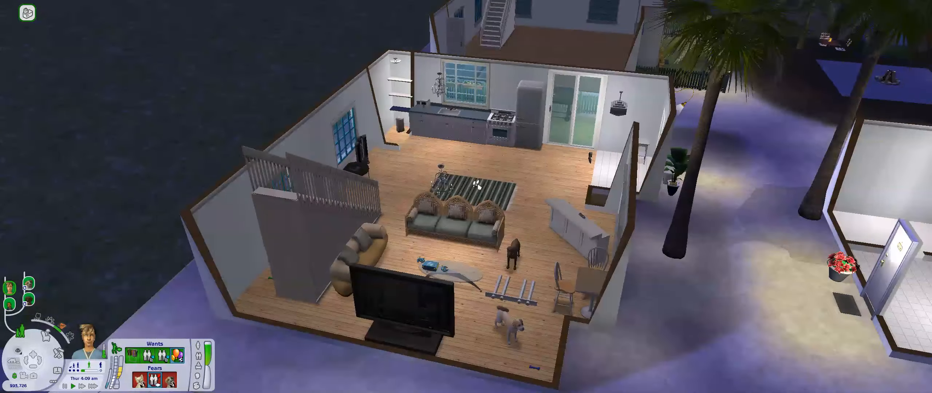
scroll(479, 187, "down", 3)
key("s")
key("d")
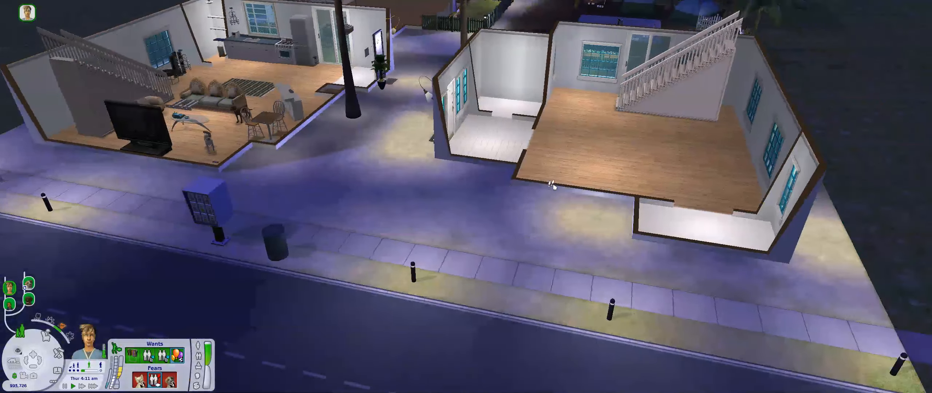
key("a")
scroll(338, 182, "down", 3)
key("d")
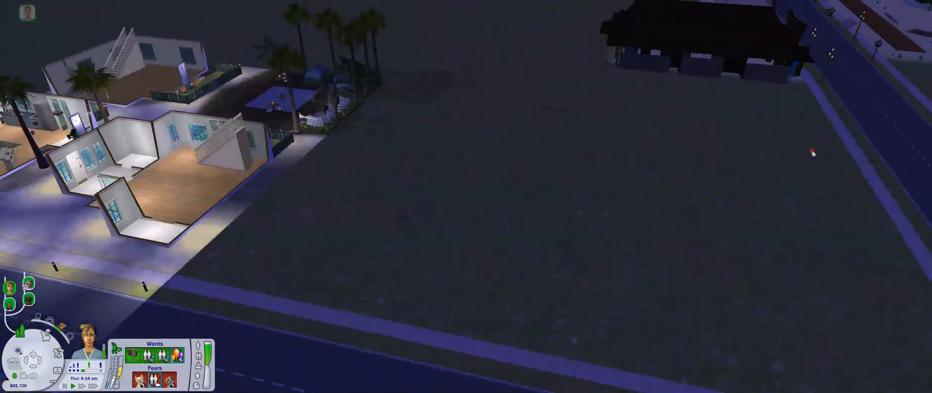
key("w")
key("d")
key("w")
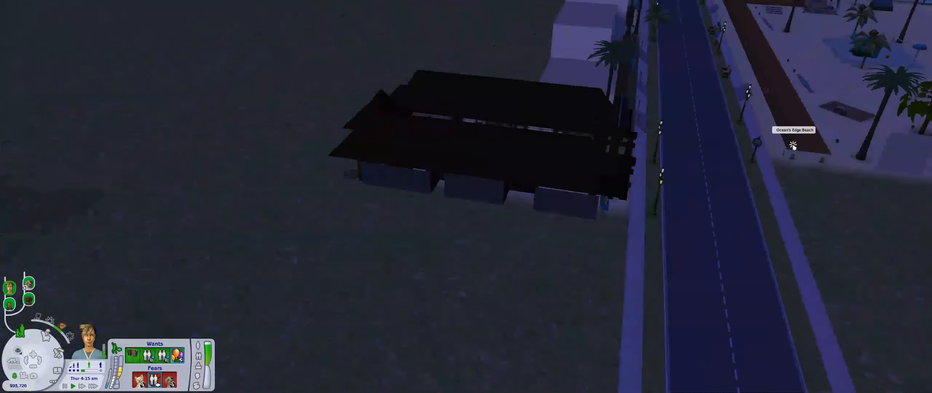
key("w")
key("d")
left_click_drag(410, 175, 539, 178)
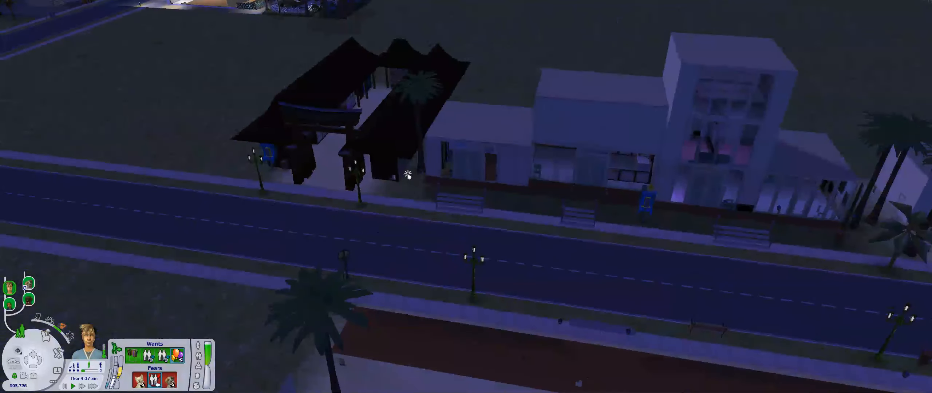
Send the Sim to walk to the Asian Street Market lot without taking any other Sims along.
left_click(407, 175)
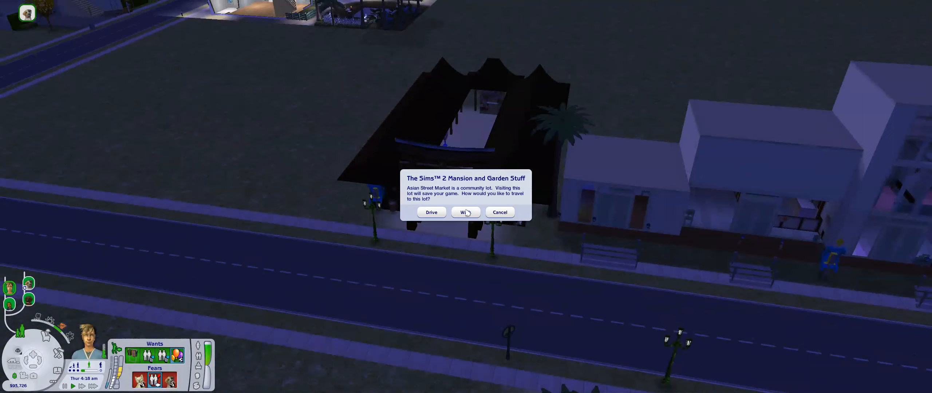
left_click(466, 213)
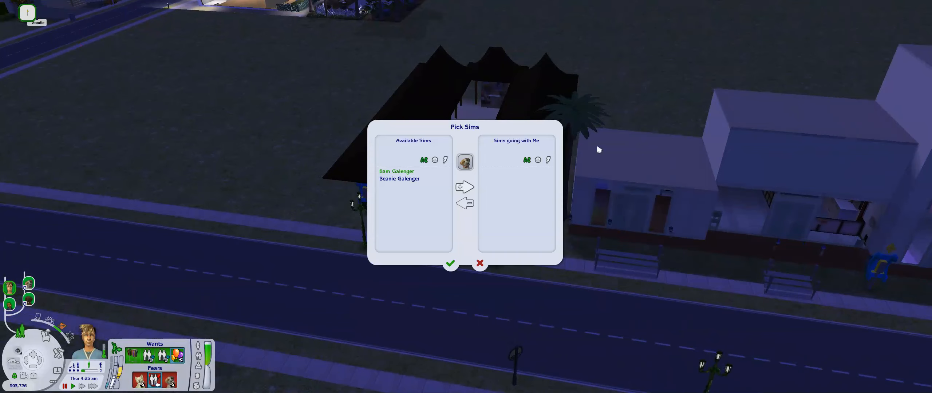
left_click(450, 263)
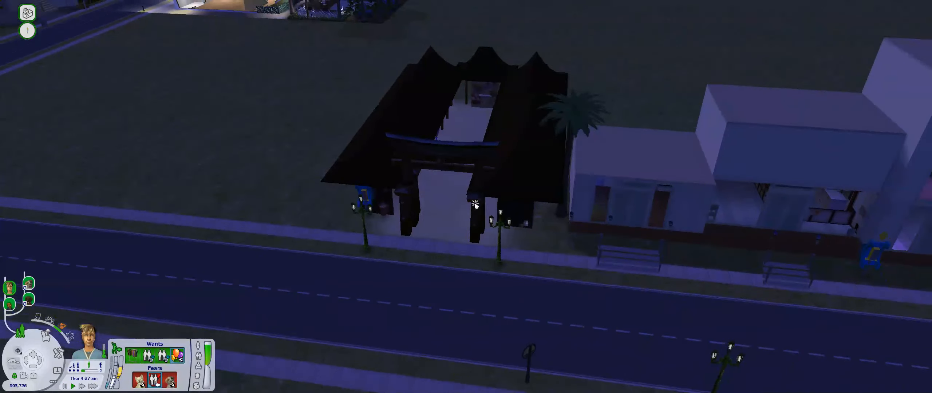
scroll(473, 209, "up", 2)
scroll(472, 208, "up", 2)
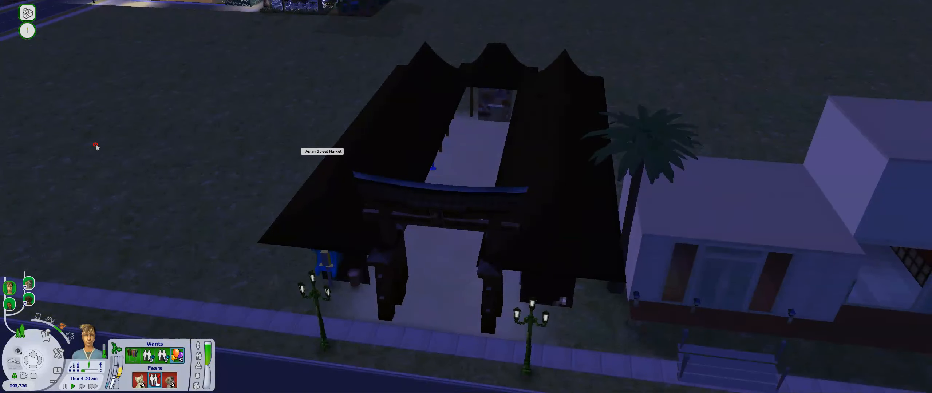
scroll(223, 75, "down", 2)
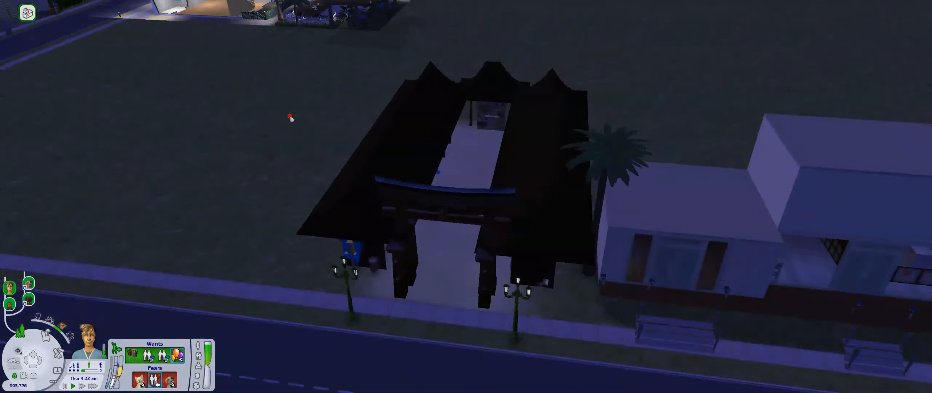
scroll(290, 118, "down", 3)
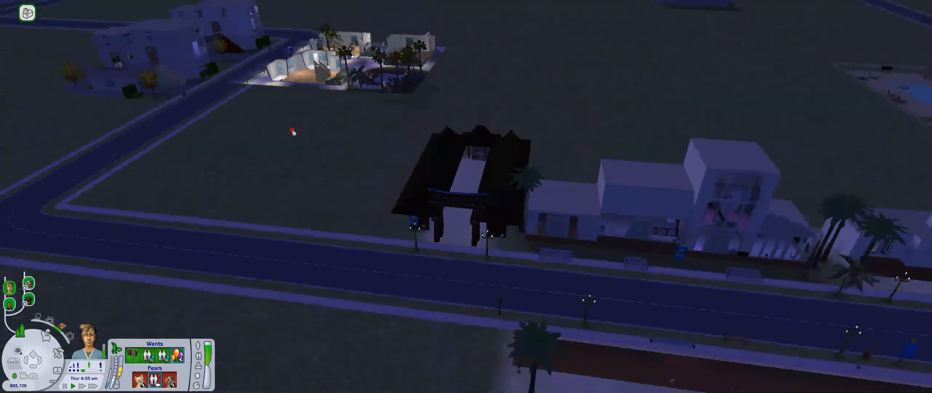